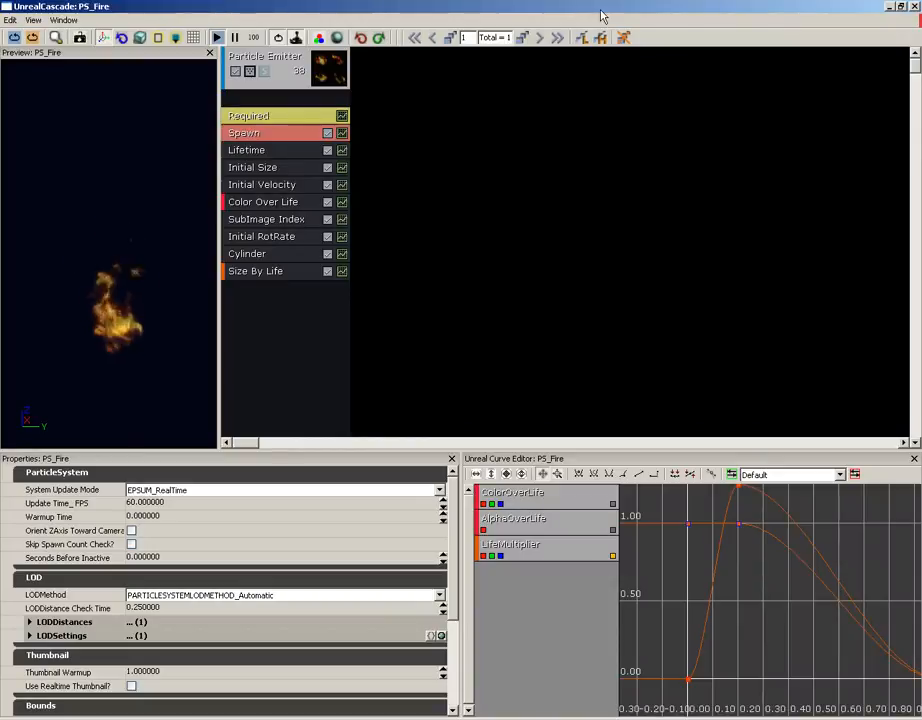
Rename the existing particle emitter as Flame.
left_click(275, 84)
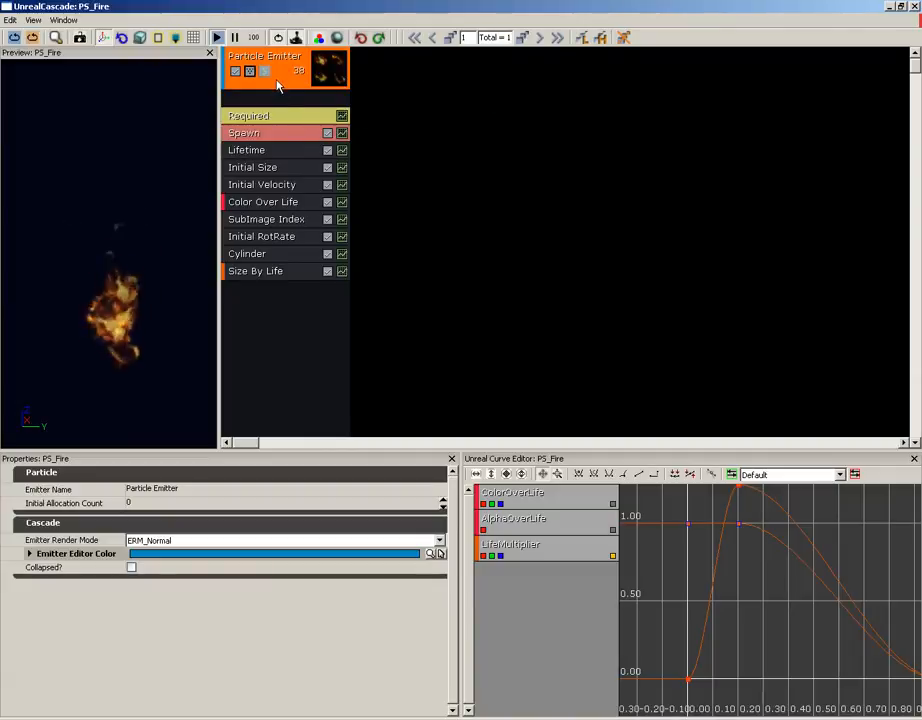
left_click(156, 490)
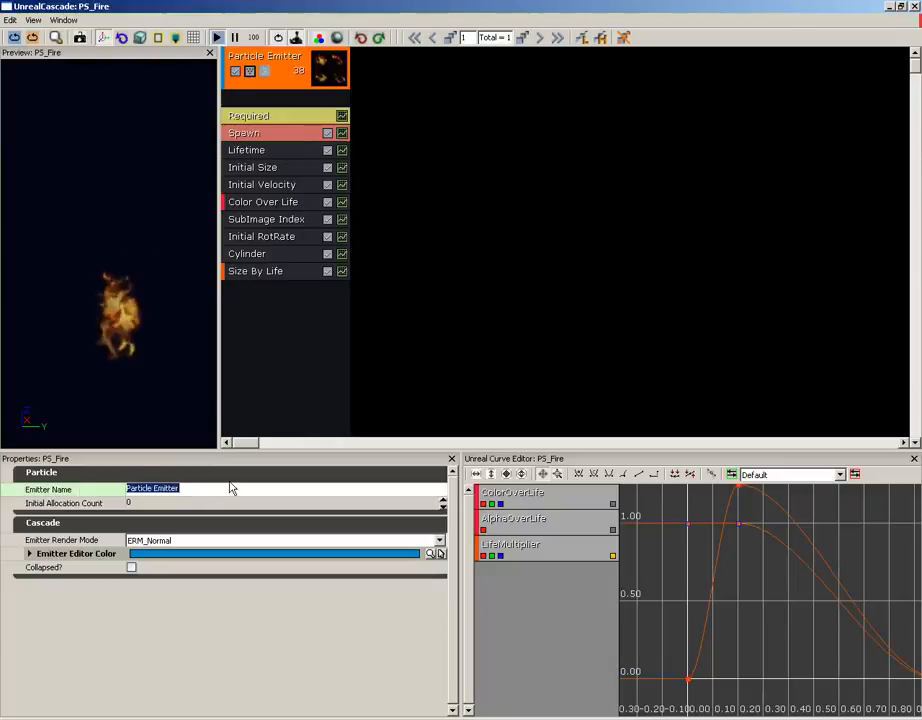
type("Flame")
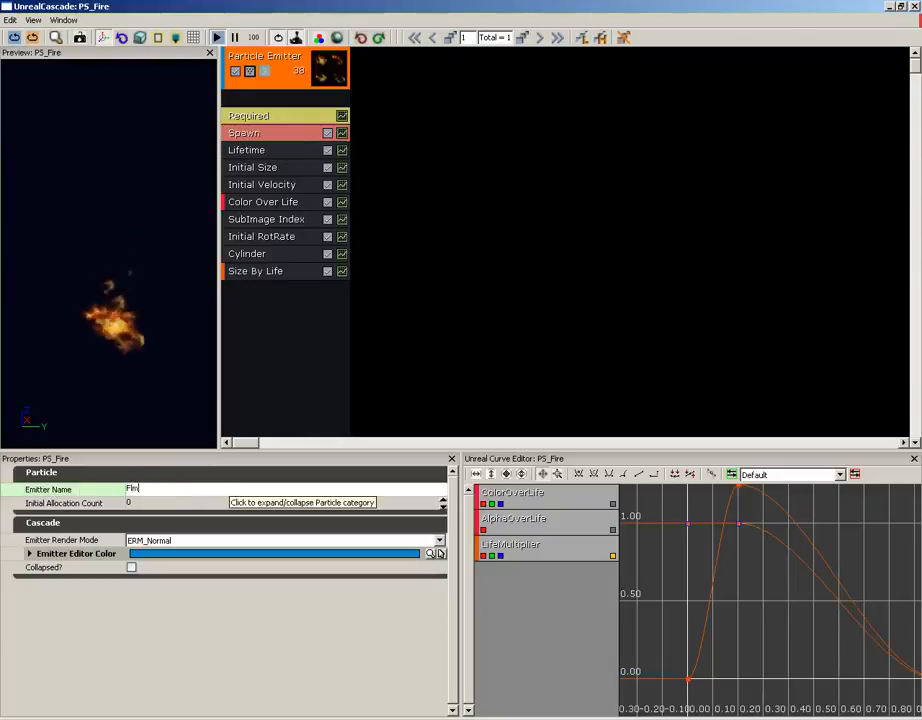
key("Return")
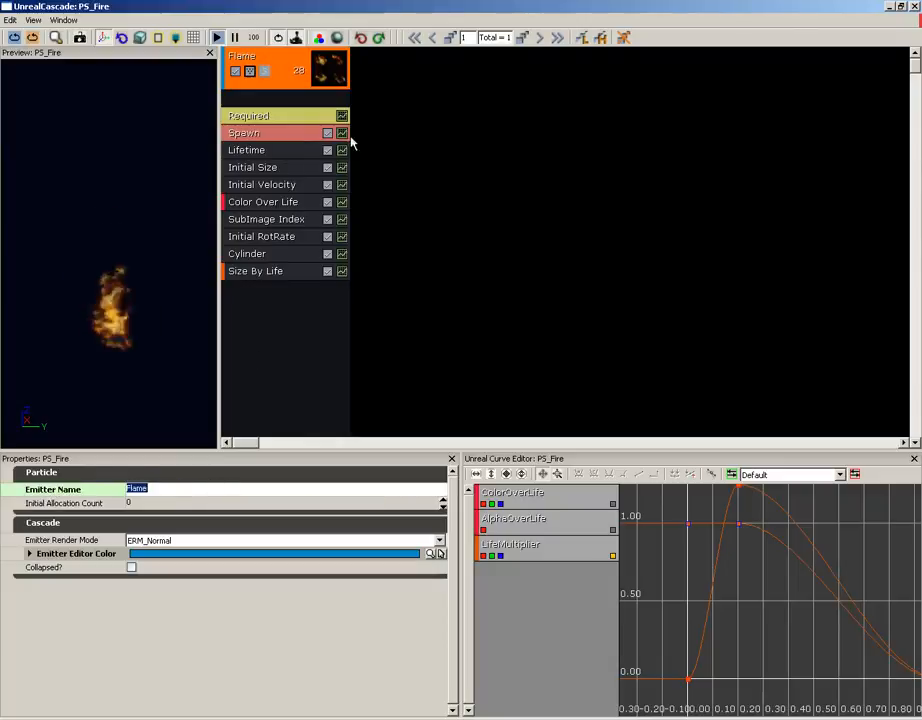
Duplicate the Flame emitter and rename the copy as FlameGlow.
right_click(272, 87)
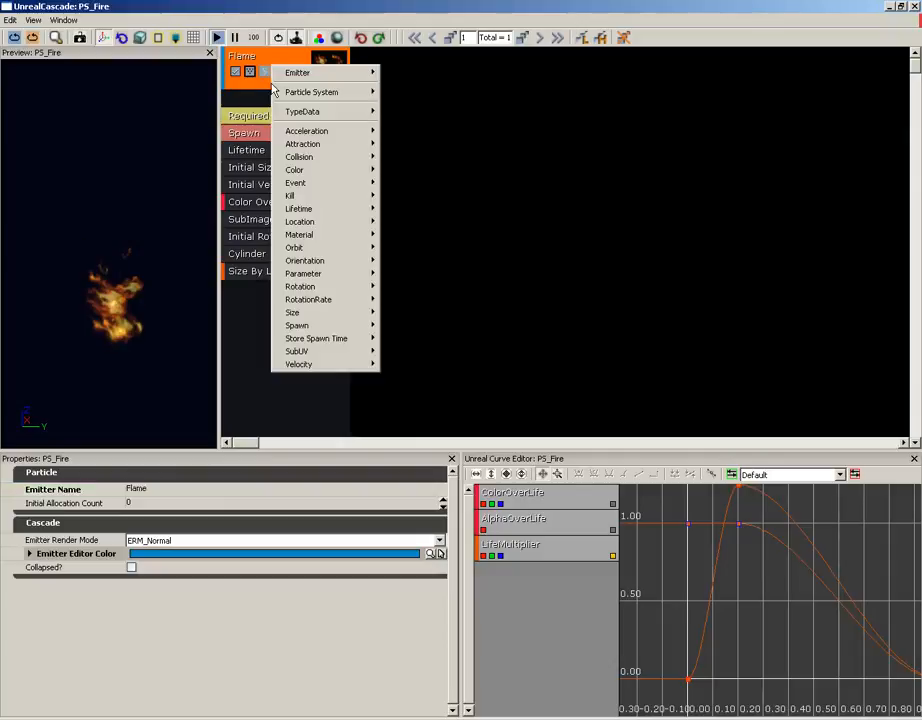
mouse_move(293, 76)
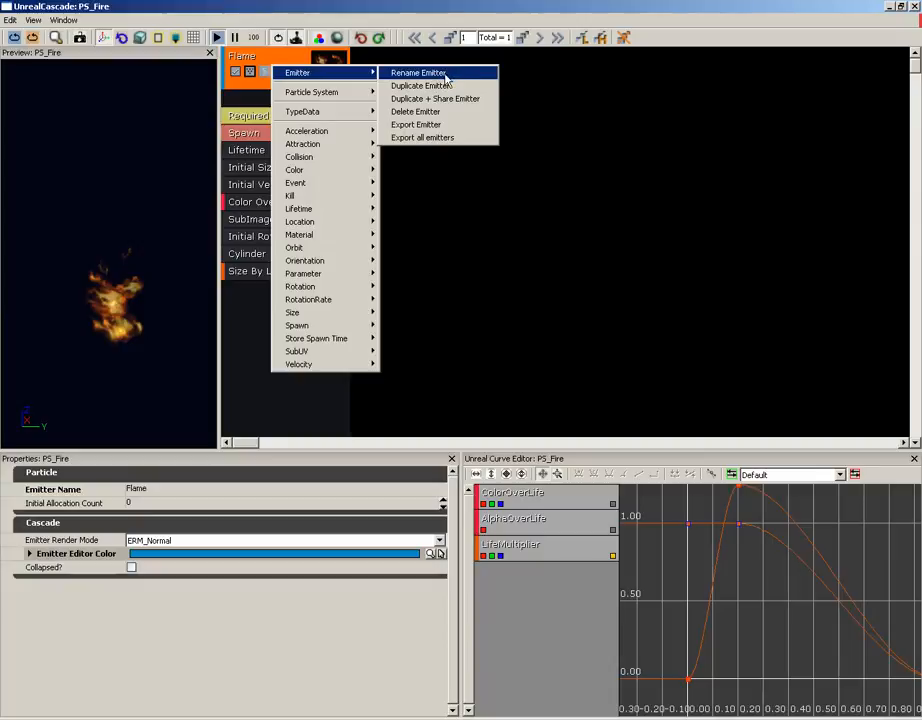
left_click(440, 86)
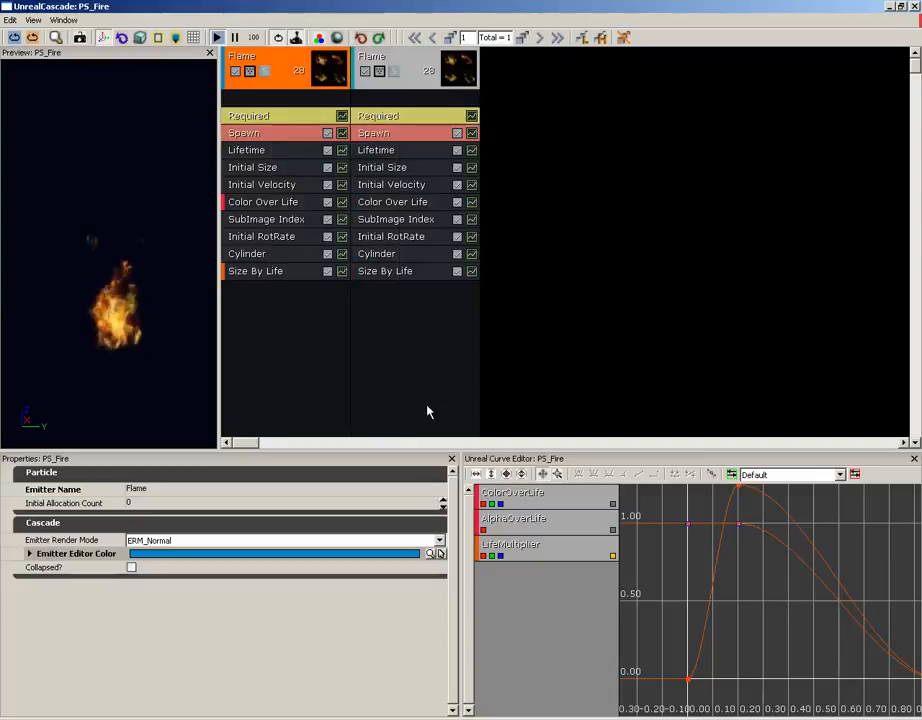
left_click(390, 85)
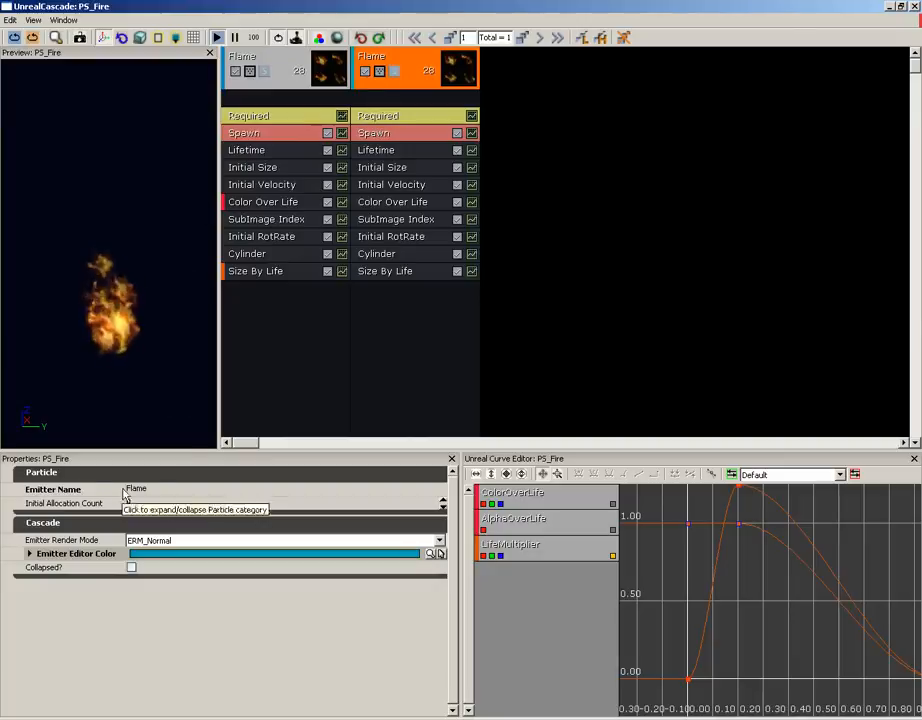
left_click(240, 487)
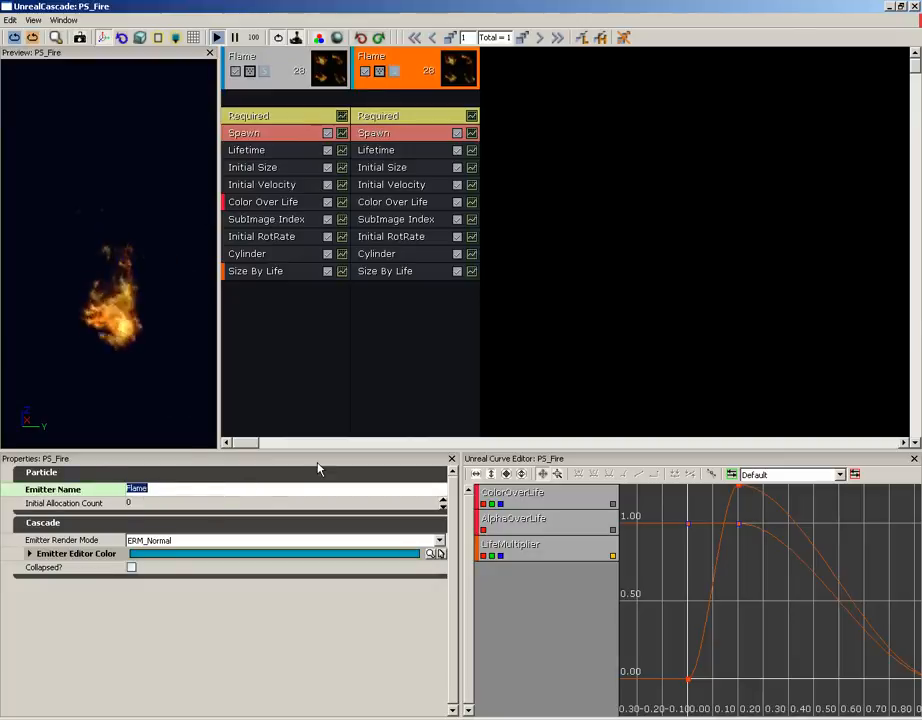
type("FlameGlow")
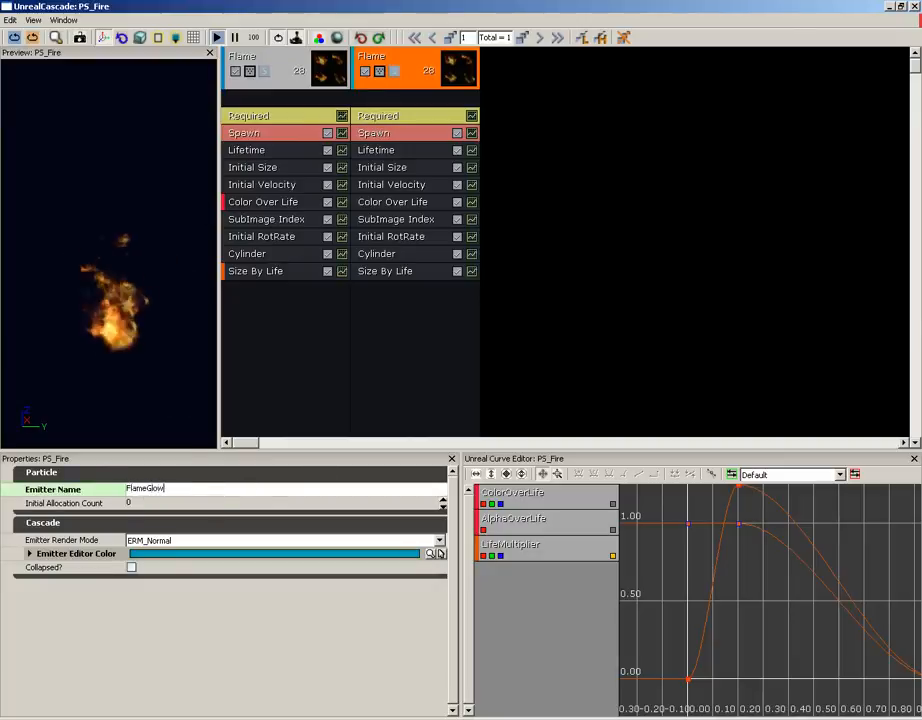
key("Return")
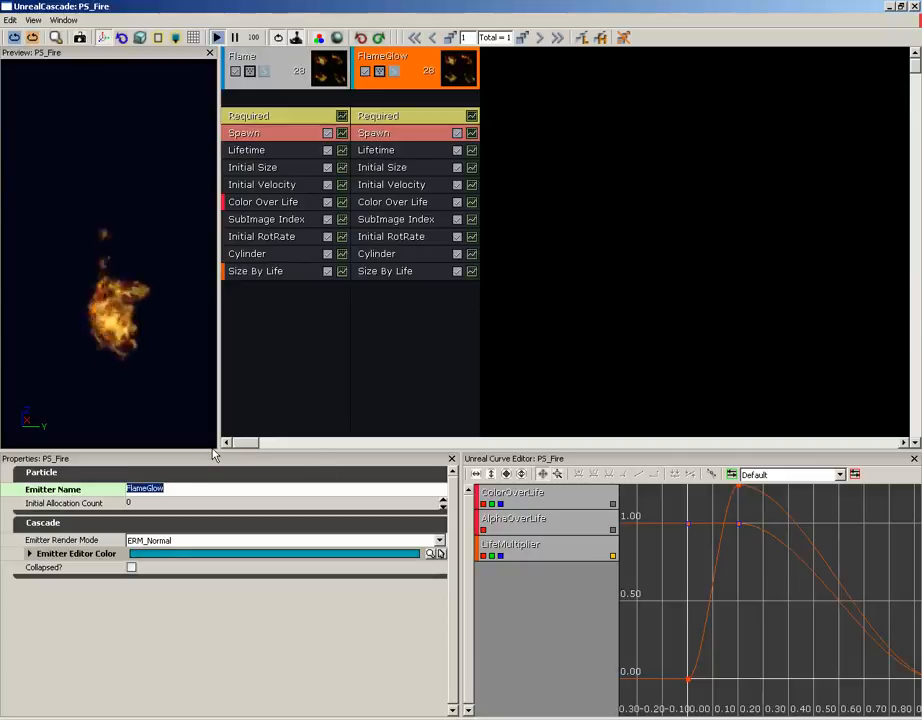
Assign the M_Fire_Glow material from the Content Browser to the FlameGlow emitter's Required module.
left_click(387, 116)
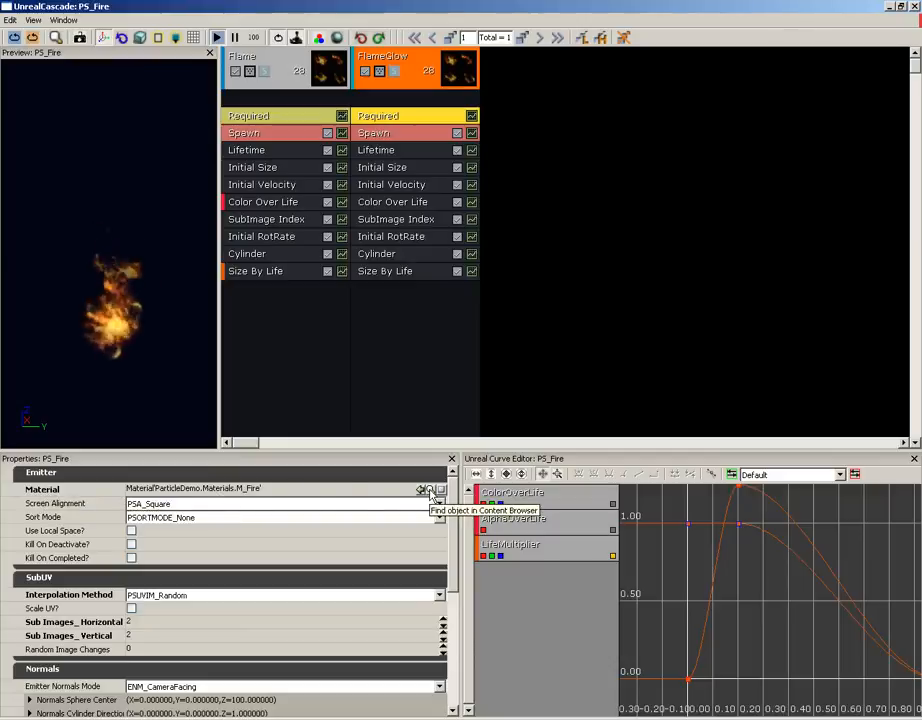
left_click(429, 491)
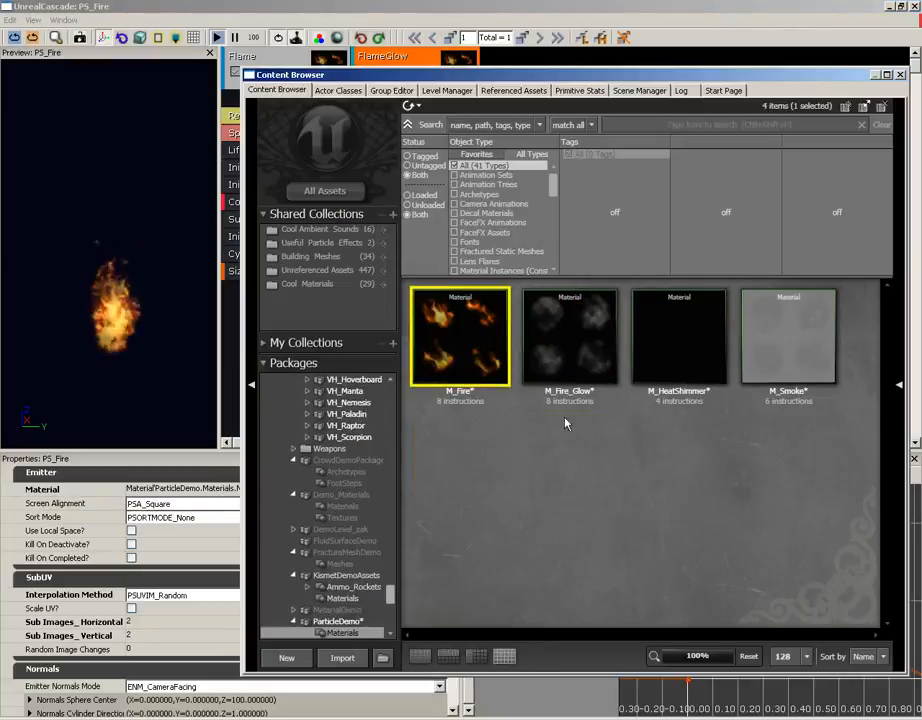
left_click(570, 345)
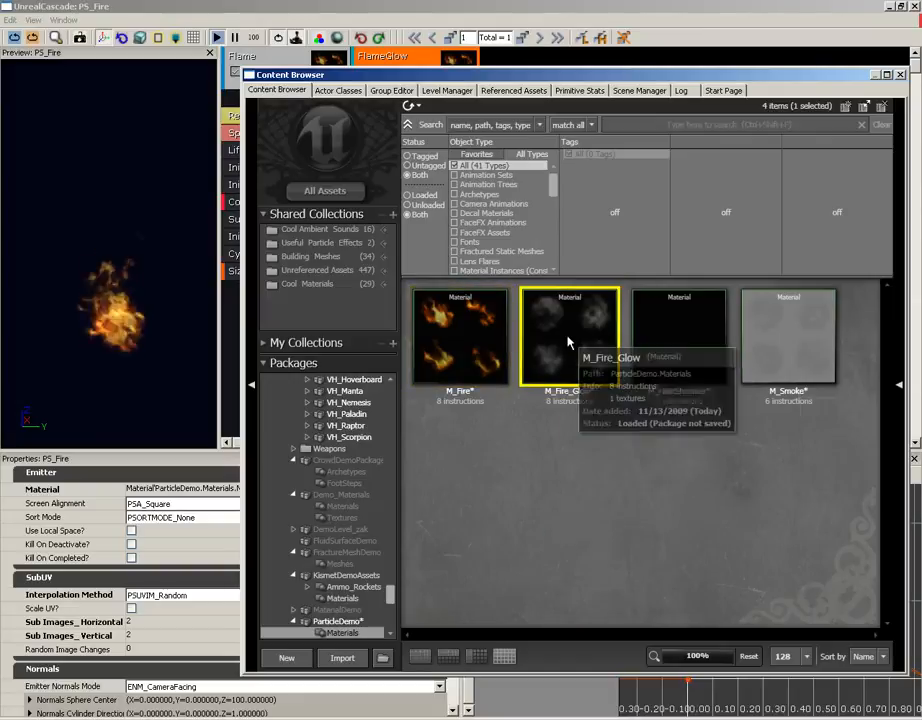
left_click(899, 74)
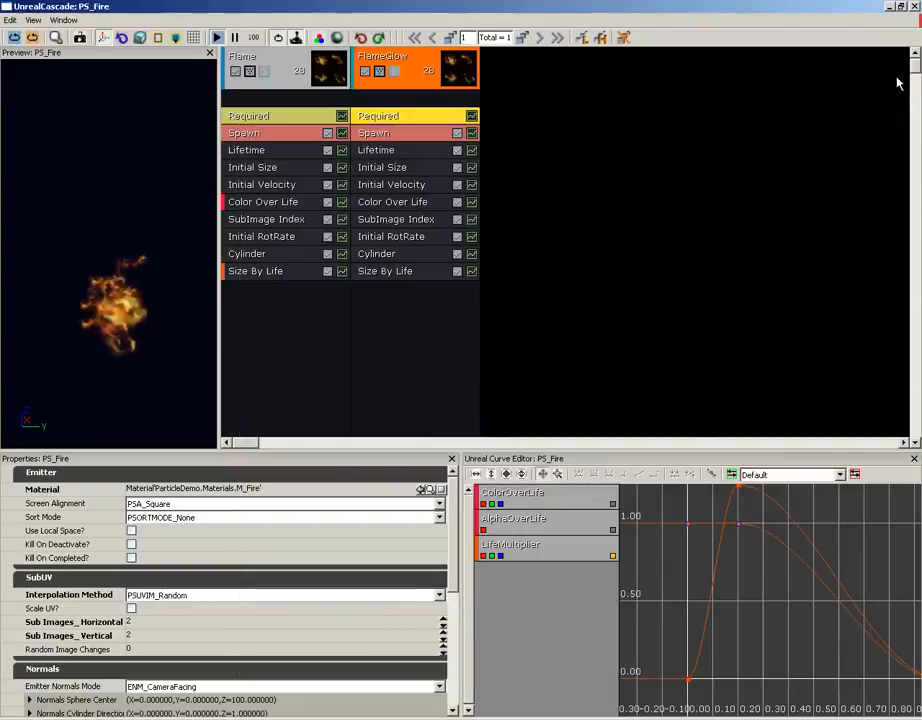
left_click(421, 490)
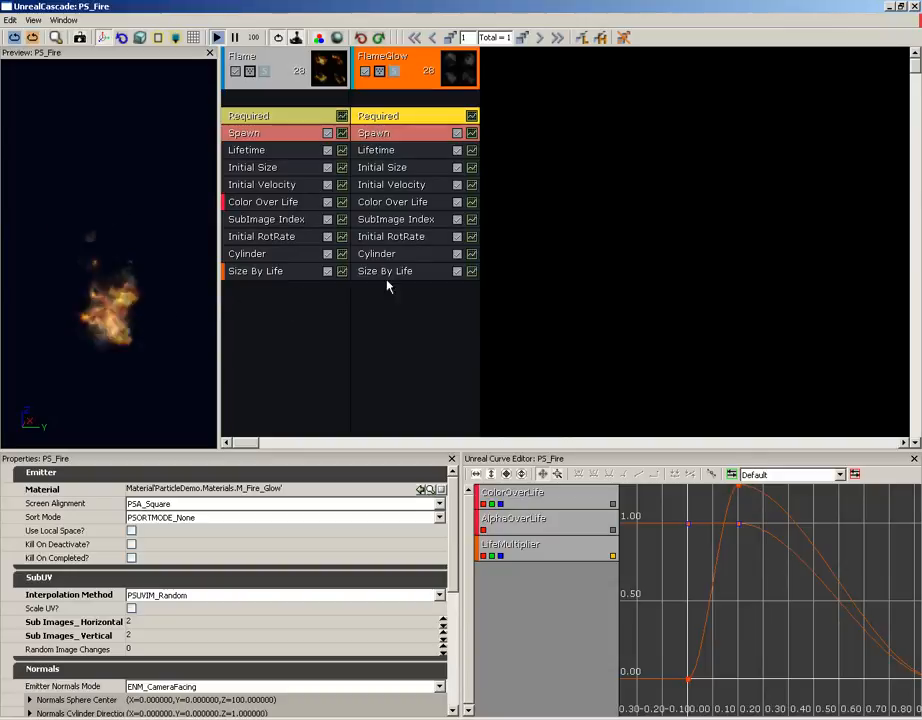
Set the constant color in FlameGlow's Color Over Life distribution to X 2, Y 0.5 and Z 0.25.
left_click(394, 205)
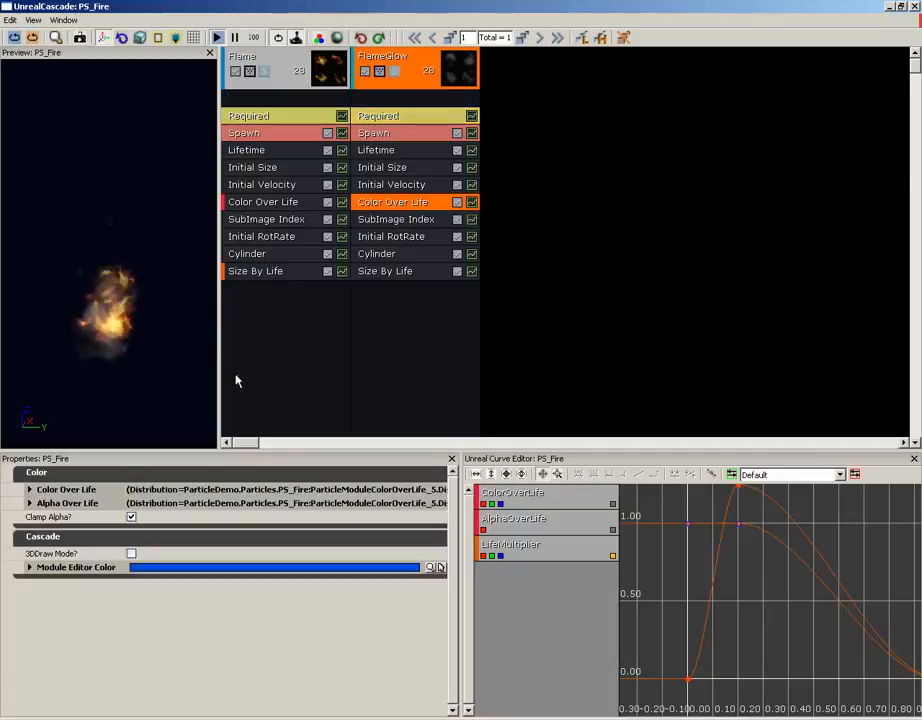
left_click(61, 494)
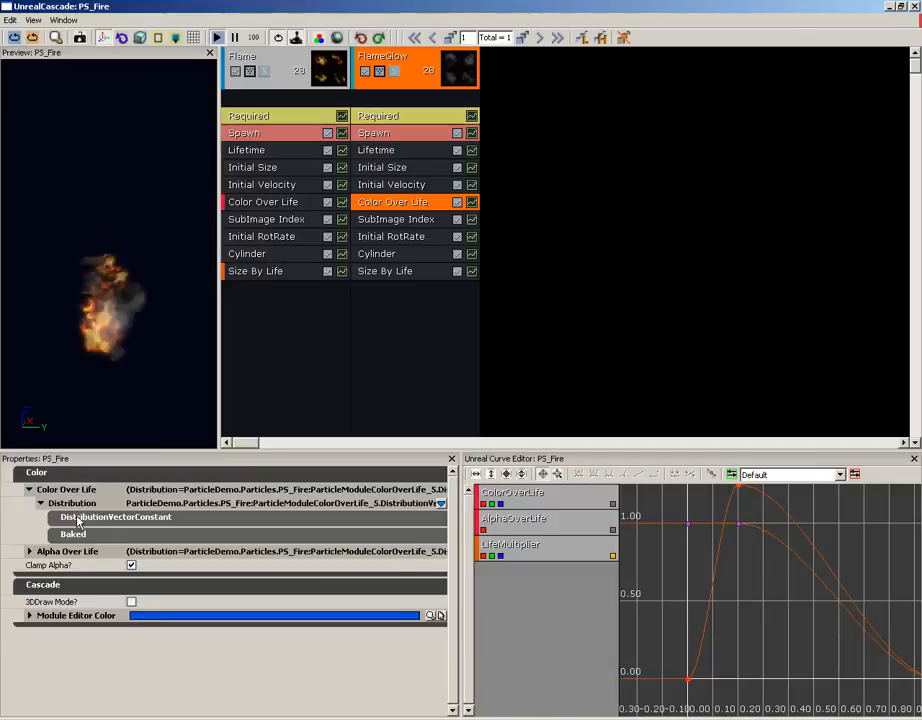
left_click(120, 518)
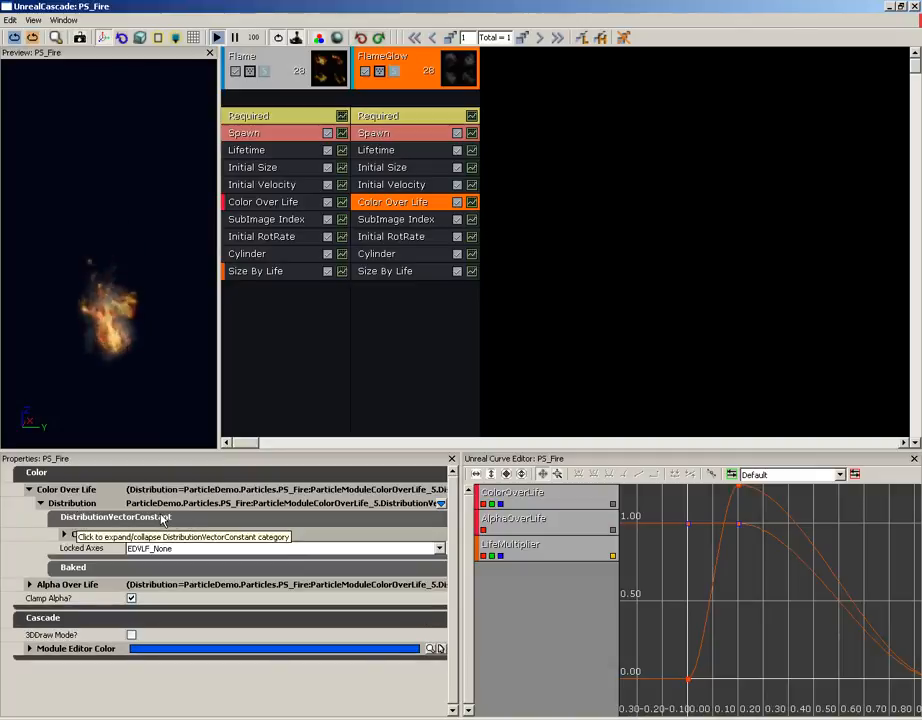
left_click(66, 534)
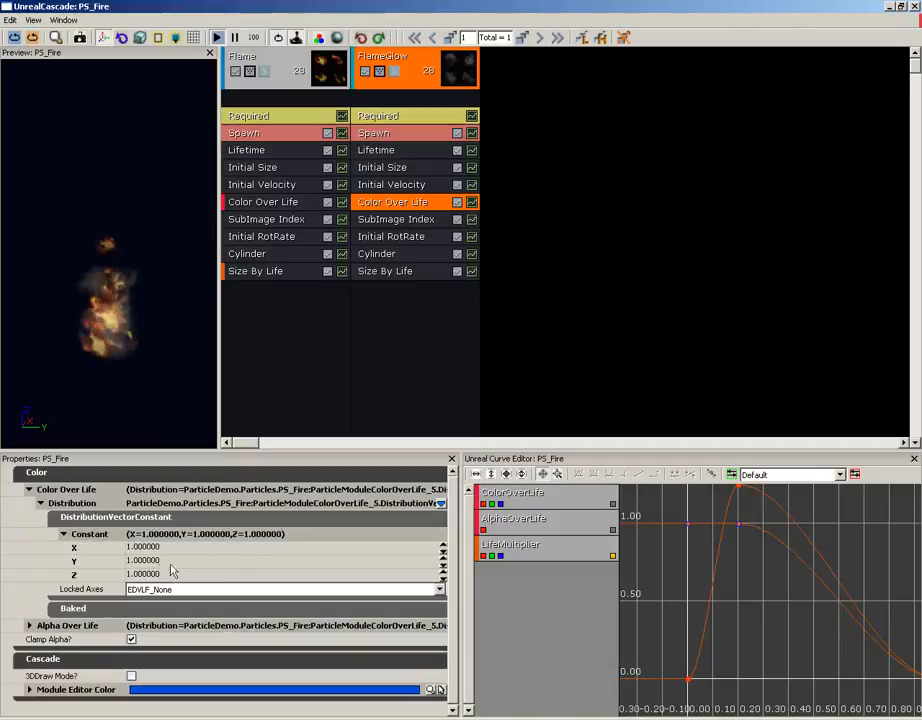
left_click(310, 547)
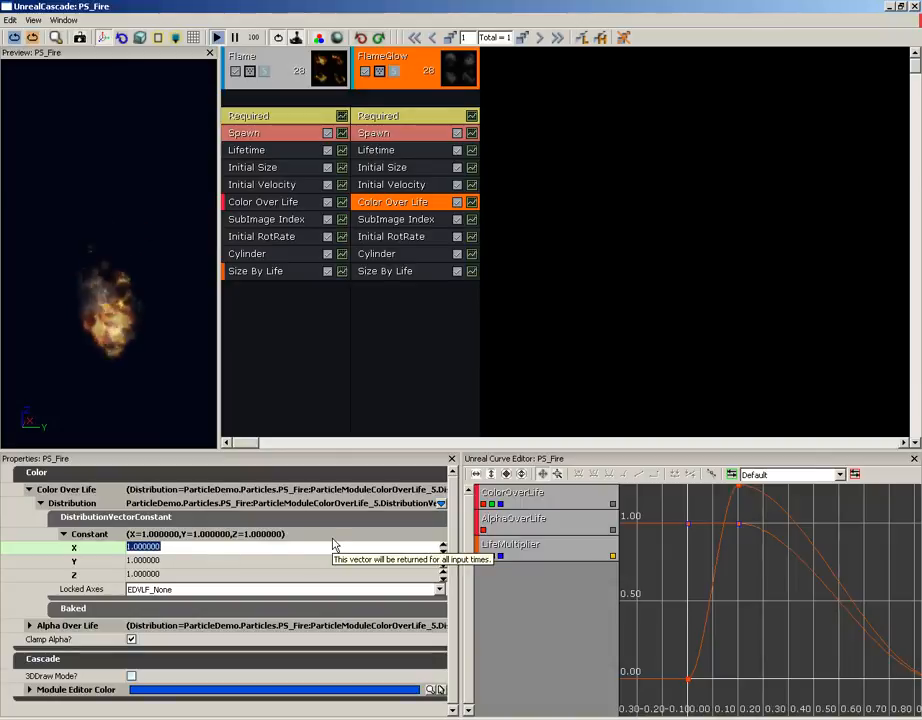
type("2")
key("Tab")
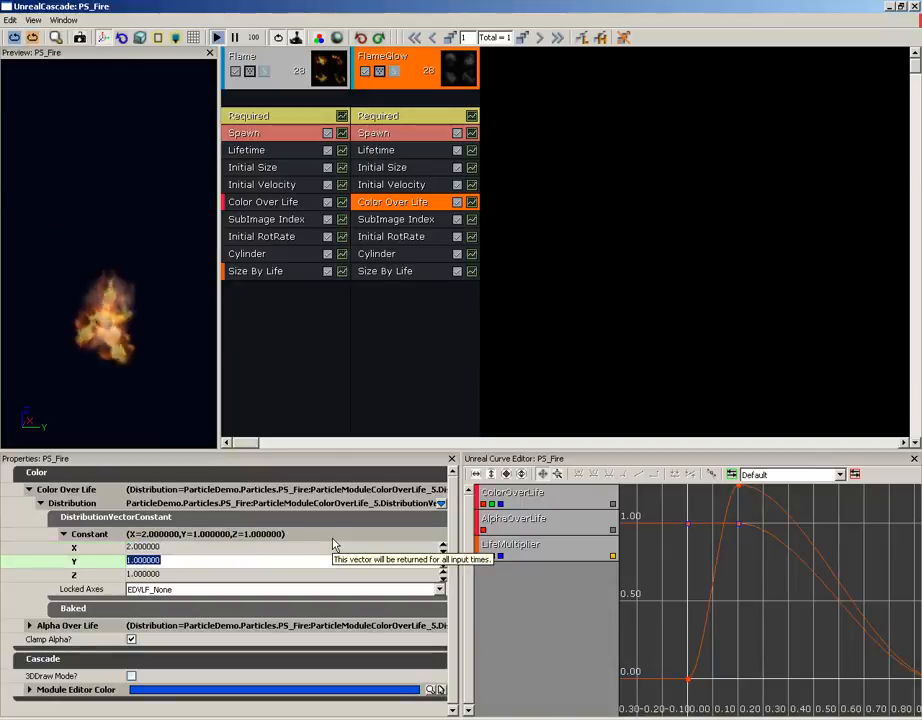
type(".5")
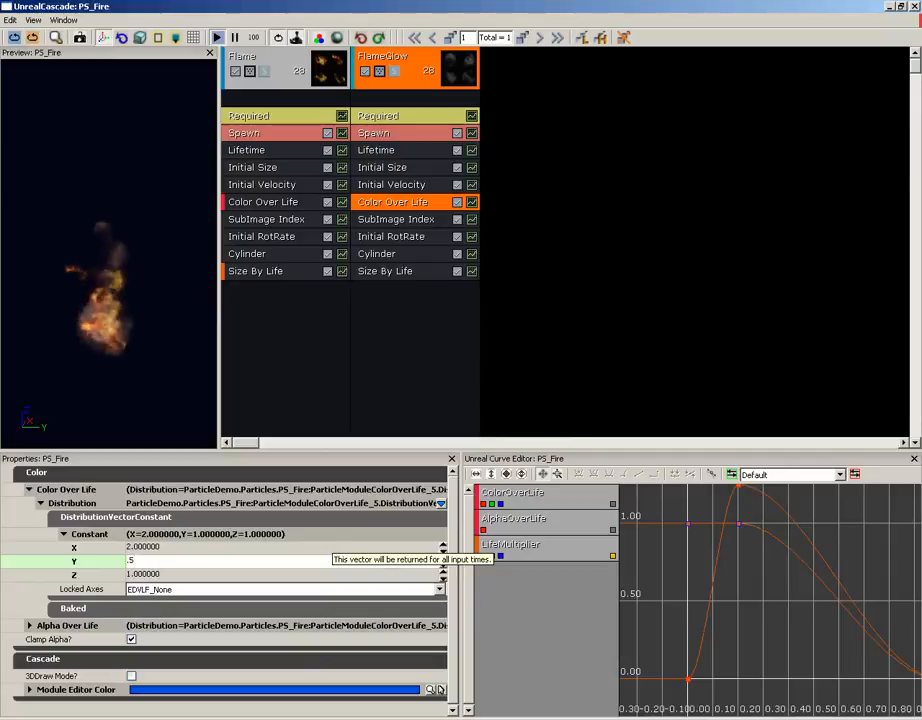
key("Tab")
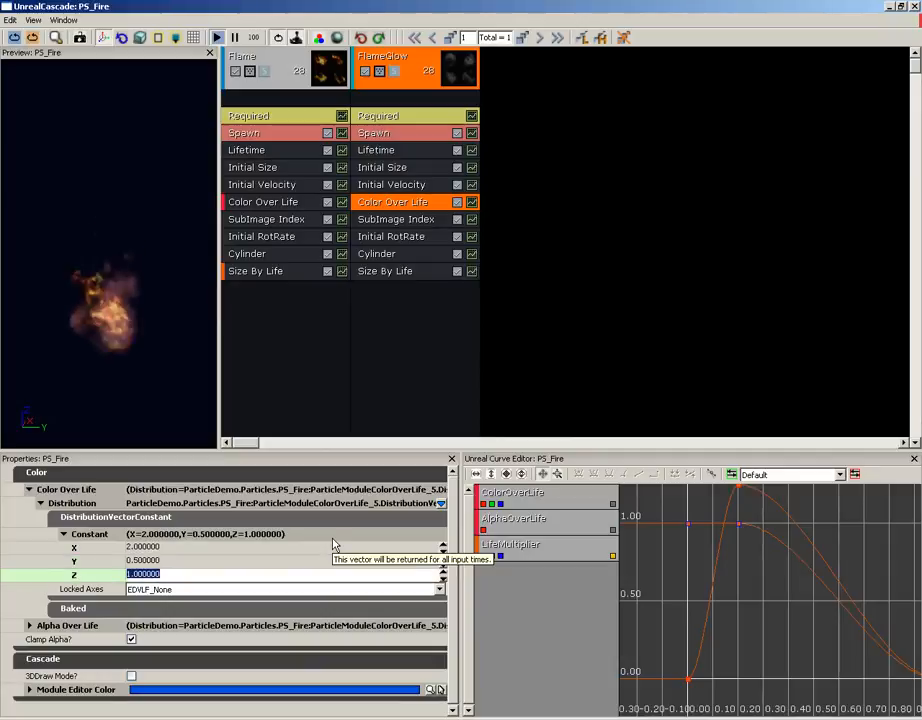
type(".25")
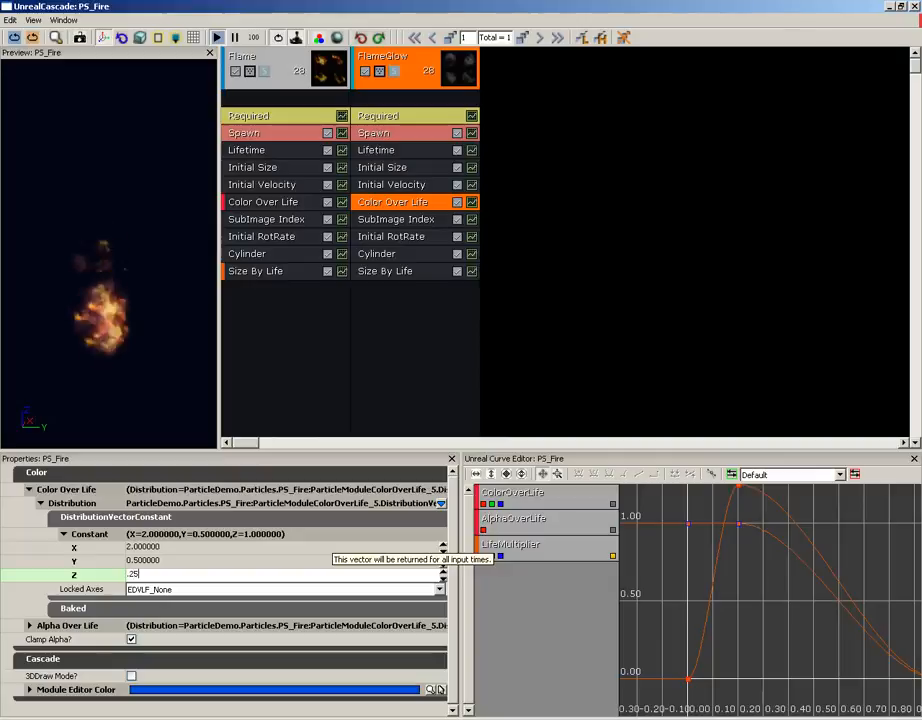
key("shift+Tab")
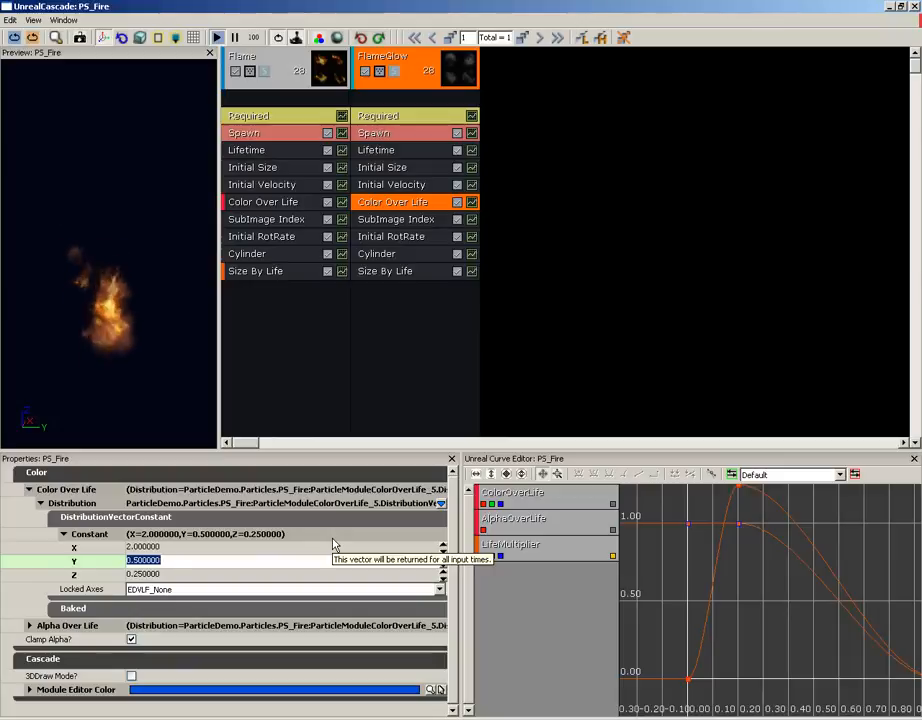
Raise the Y value of FlameGlow's Color Over Life constant to 0.7, and finally to 0.8.
type(".7")
key("shift+Tab")
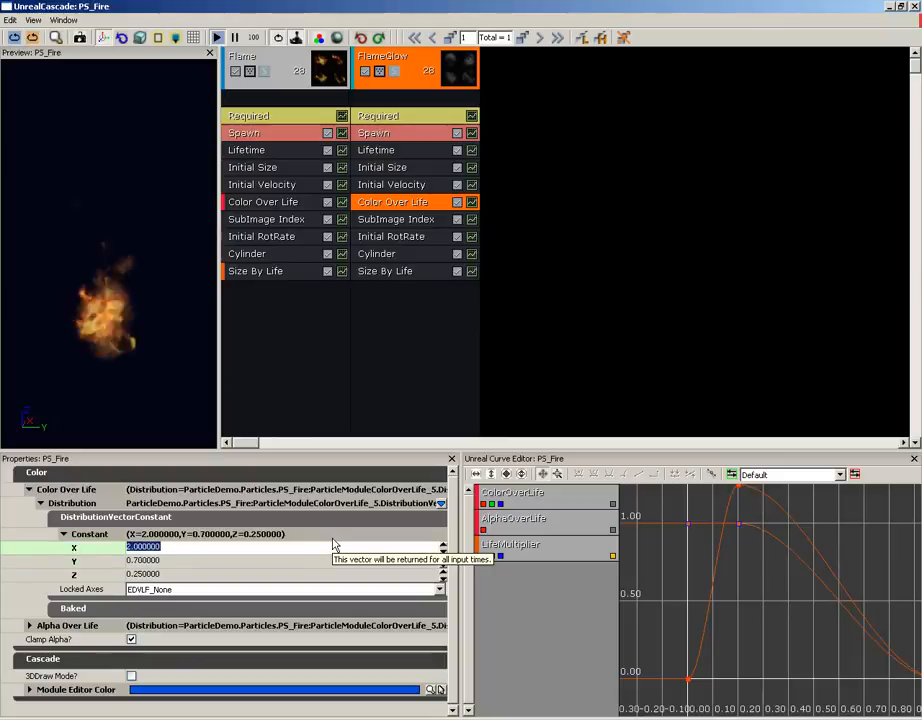
key("Tab")
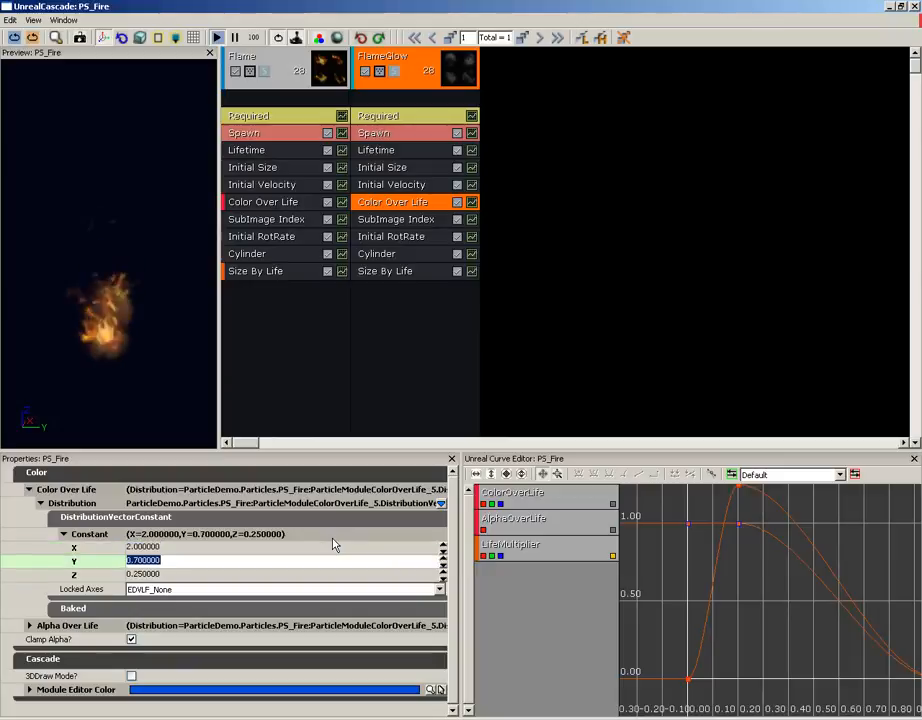
type(".8")
key("Tab")
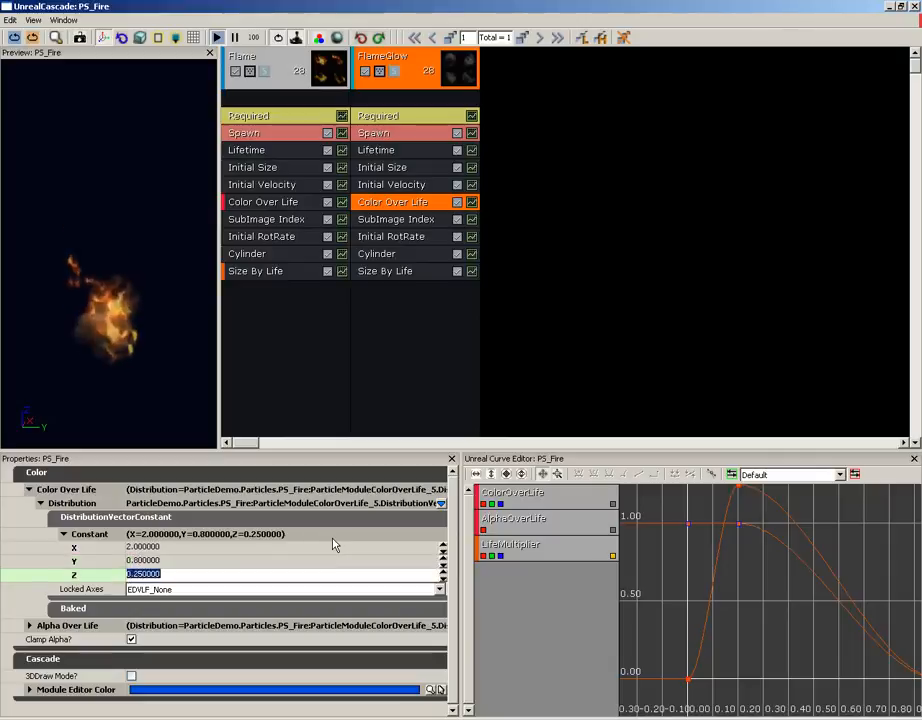
key("shift+Tab")
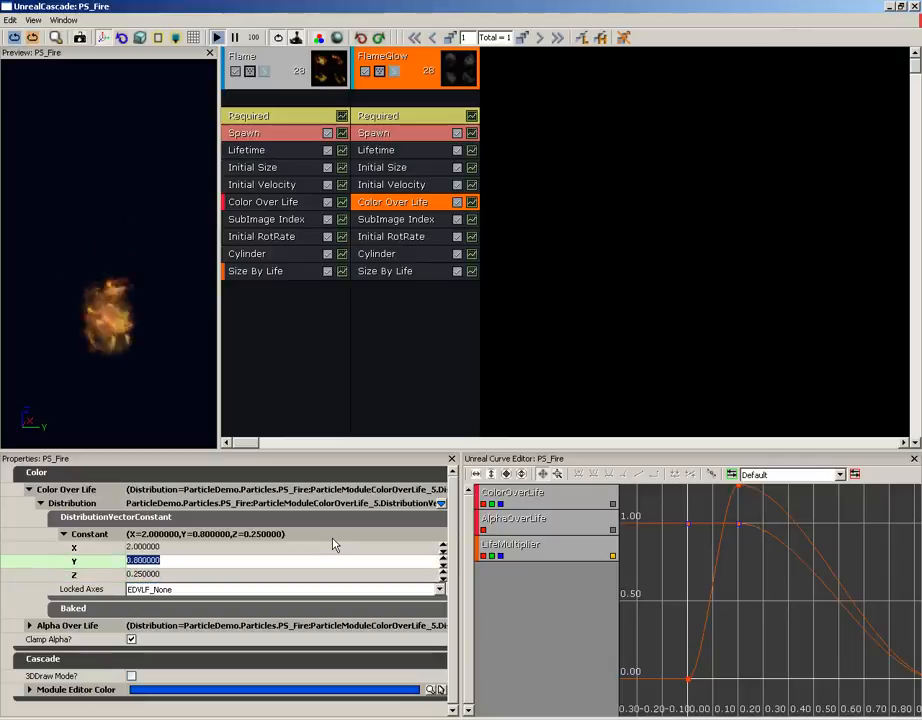
key("shift+Tab")
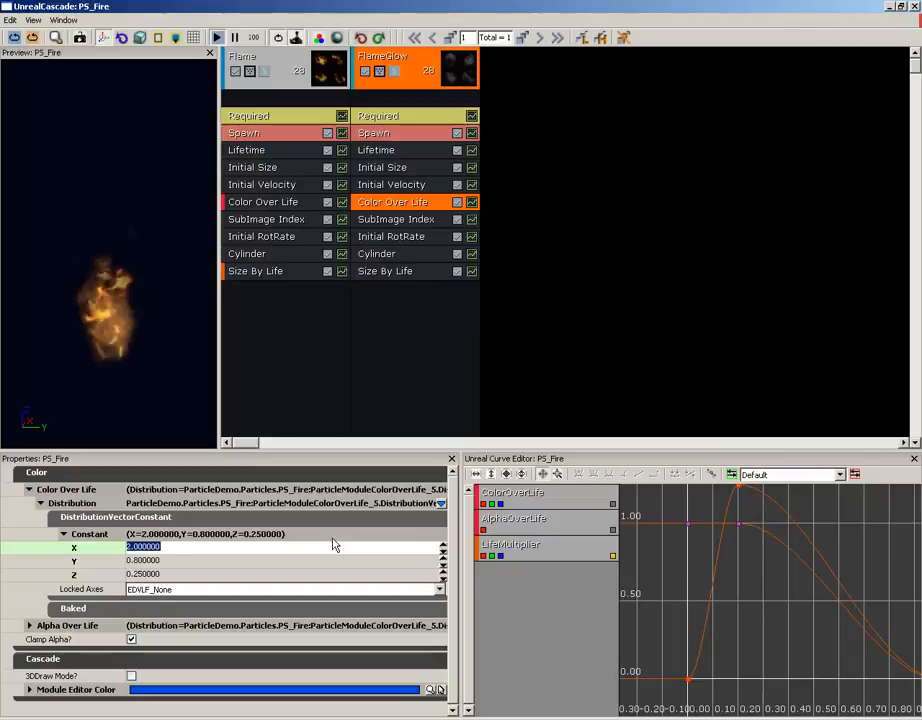
key("Tab")
key("Tab")
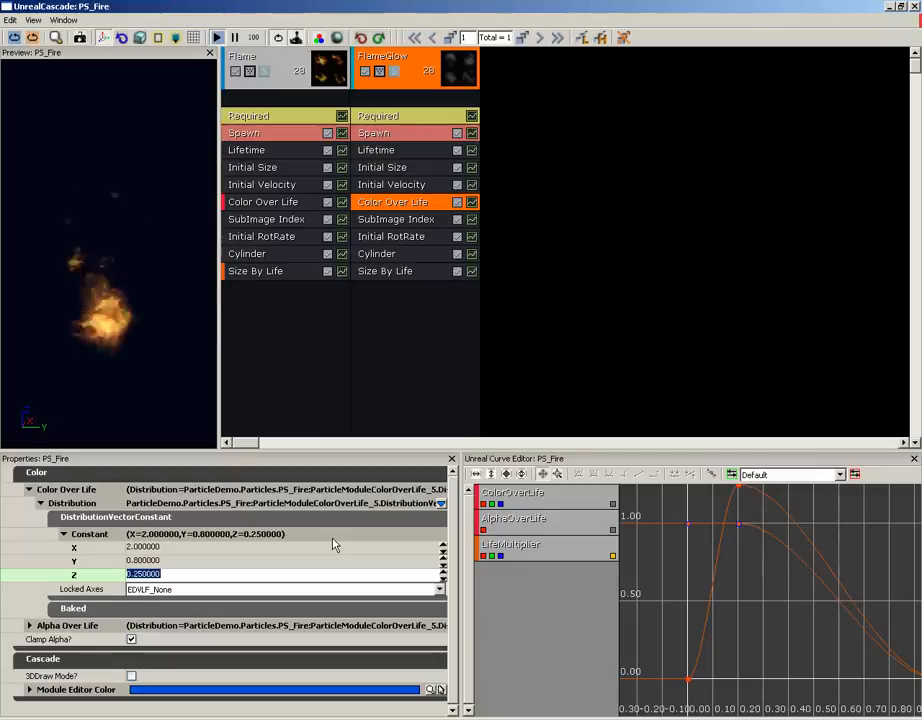
Duplicate the FlameGlow emitter to add a third emitter to the particle system.
left_click(395, 76)
right_click(398, 89)
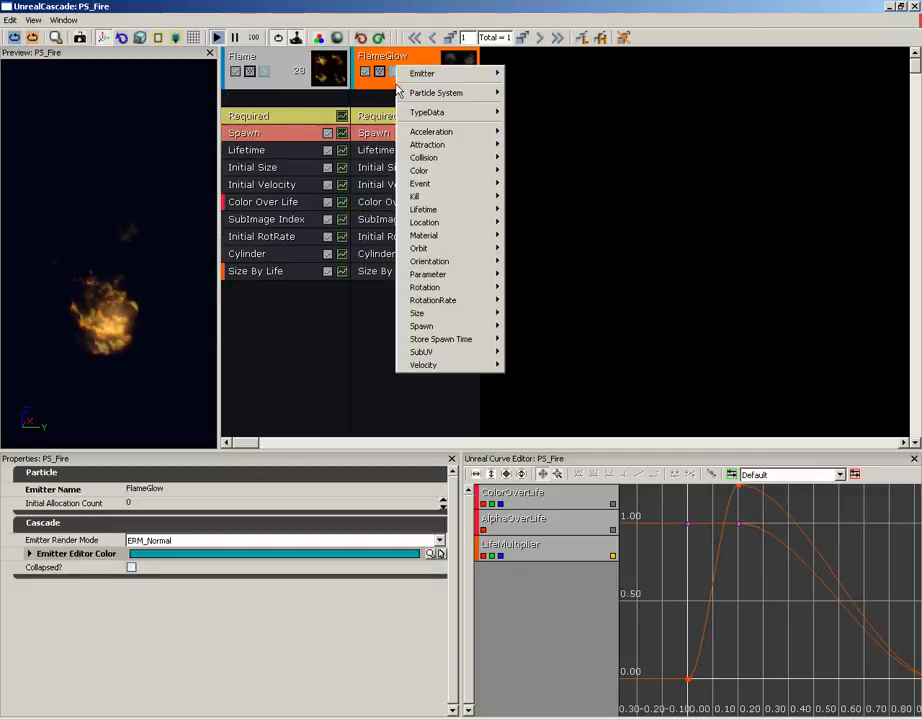
mouse_move(427, 76)
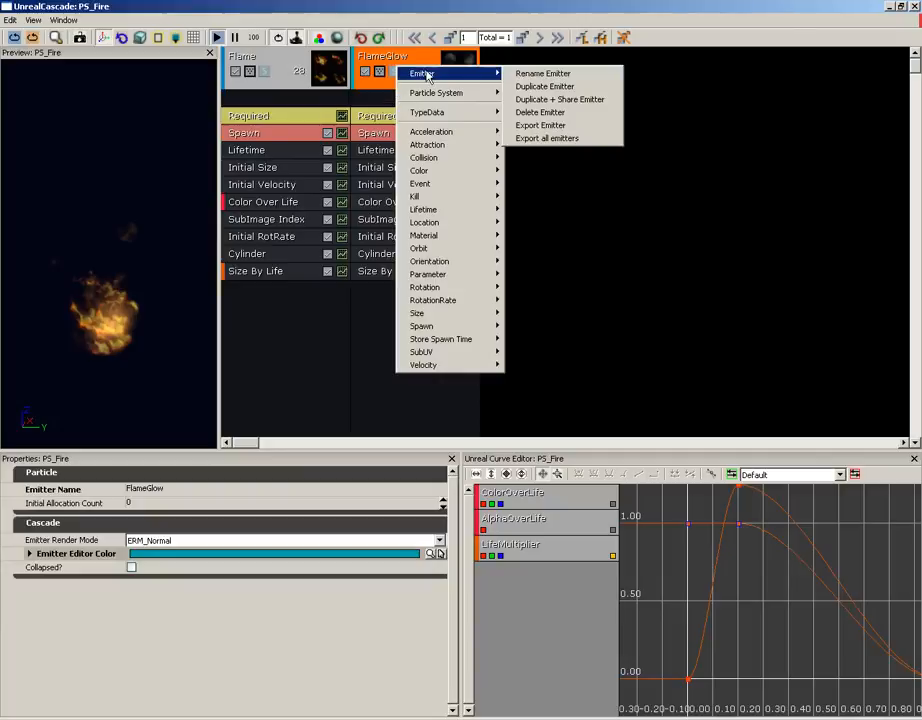
left_click(537, 89)
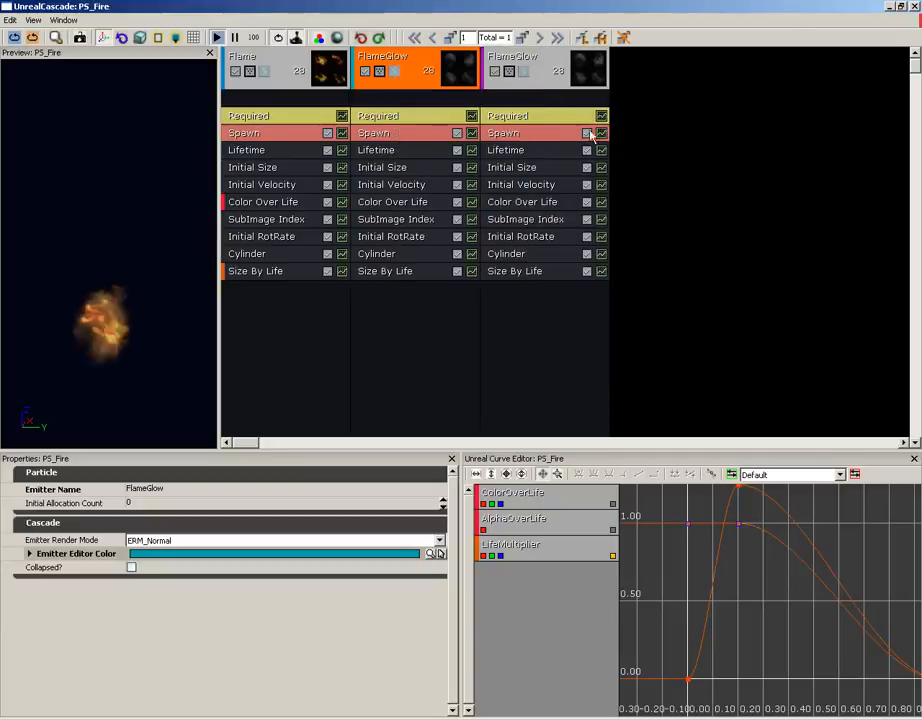
Rename the third emitter, the duplicate of FlameGlow, to HeatShimmer.
left_click(543, 80)
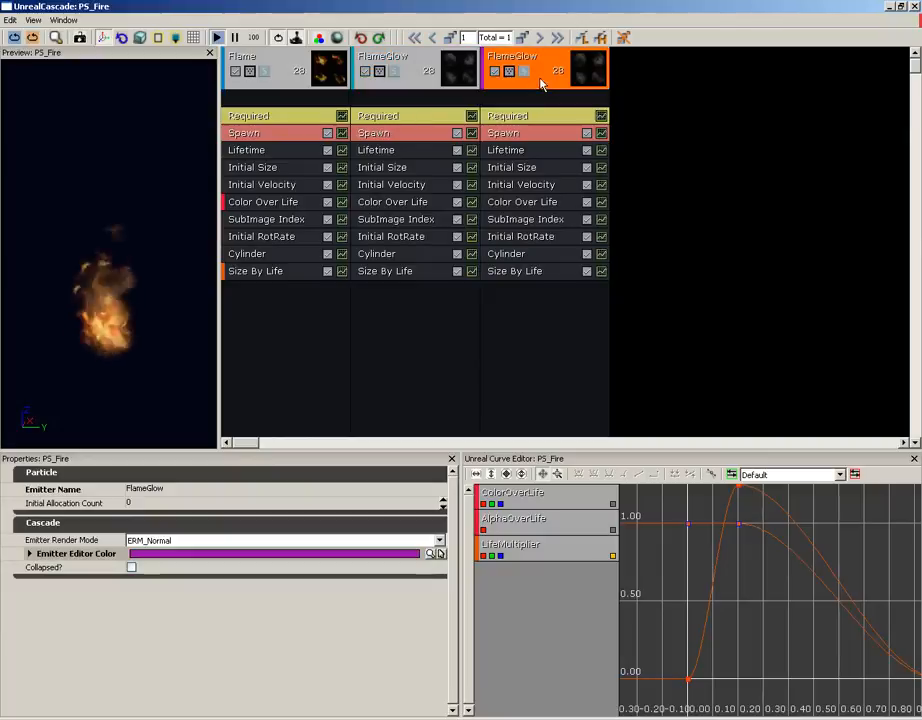
left_click(172, 490)
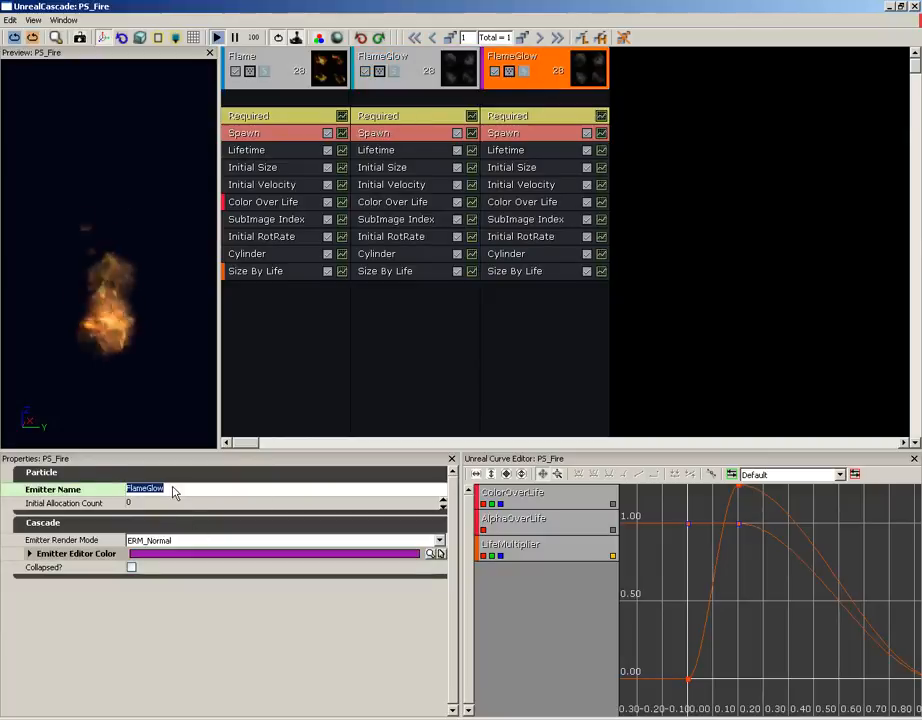
type("Heat")
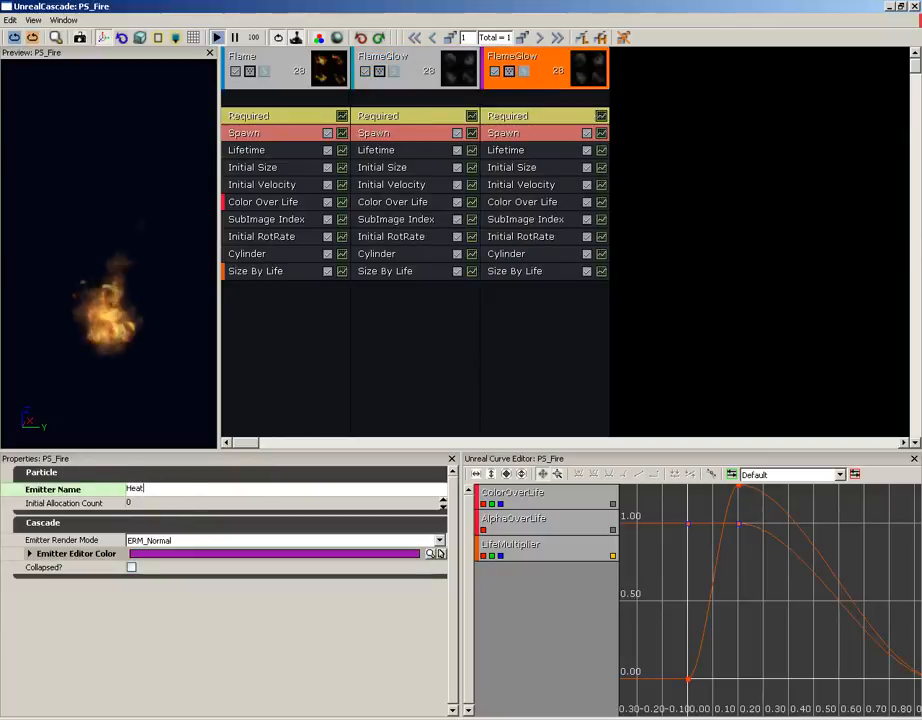
type("Shimmer")
key("Return")
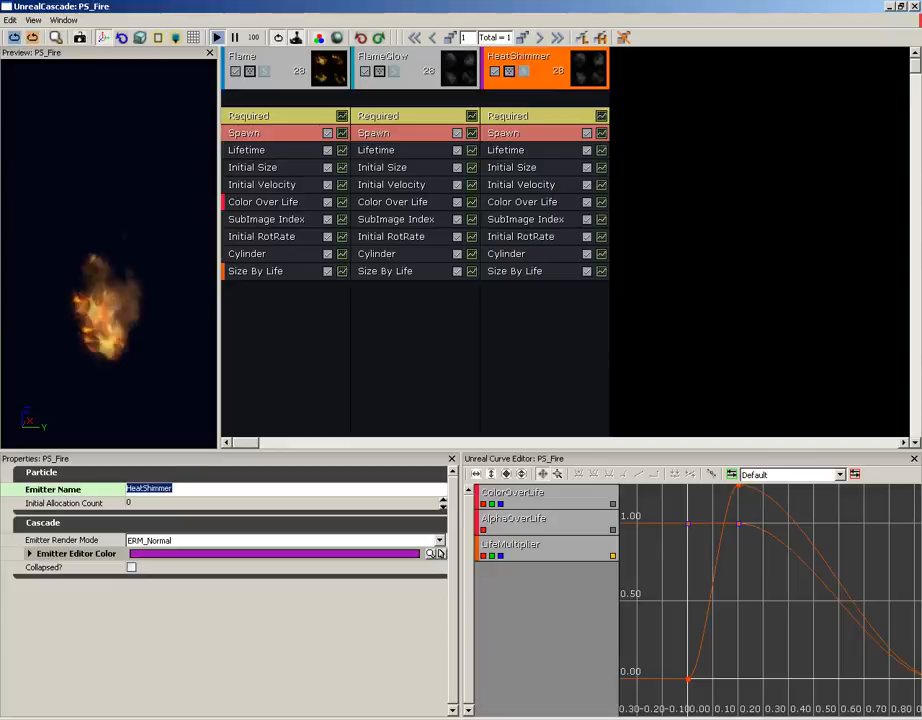
Assign the M_HeatShimmer material from the Content Browser to the HeatShimmer emitter's Required module.
left_click(541, 117)
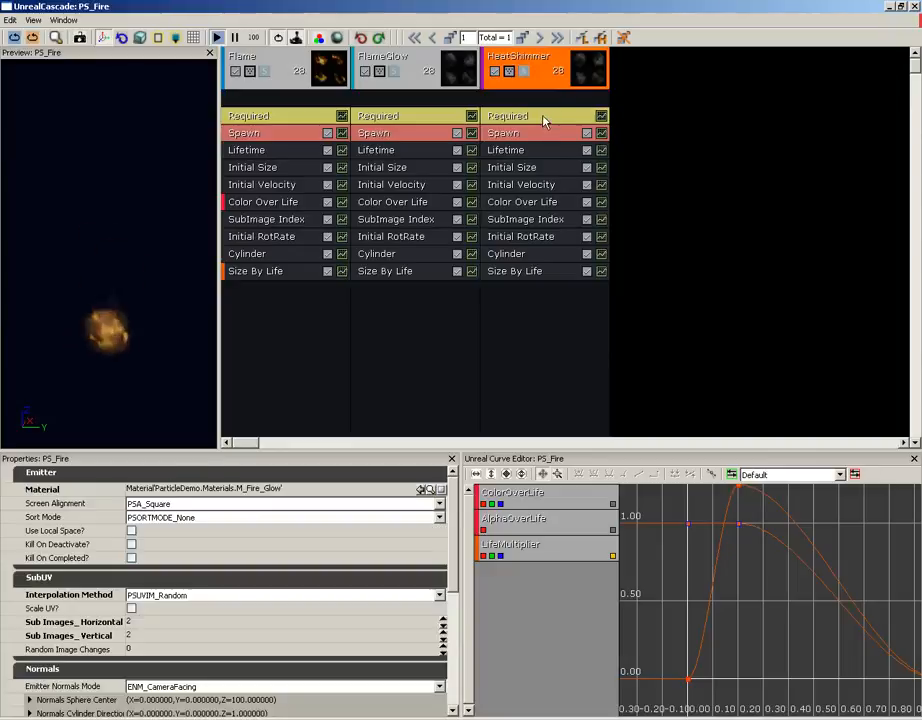
left_click(429, 491)
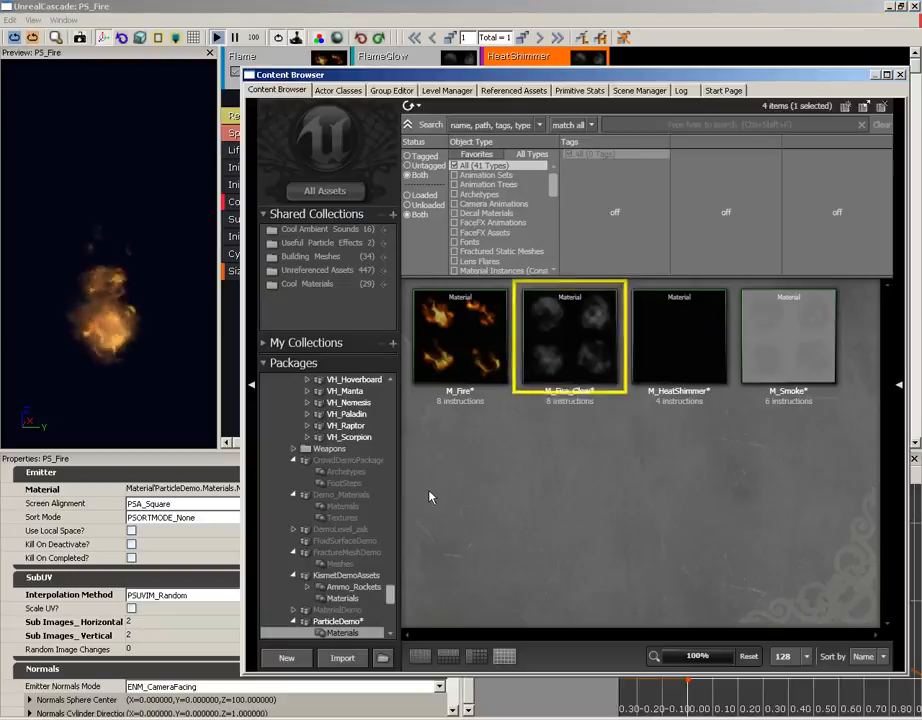
left_click(700, 346)
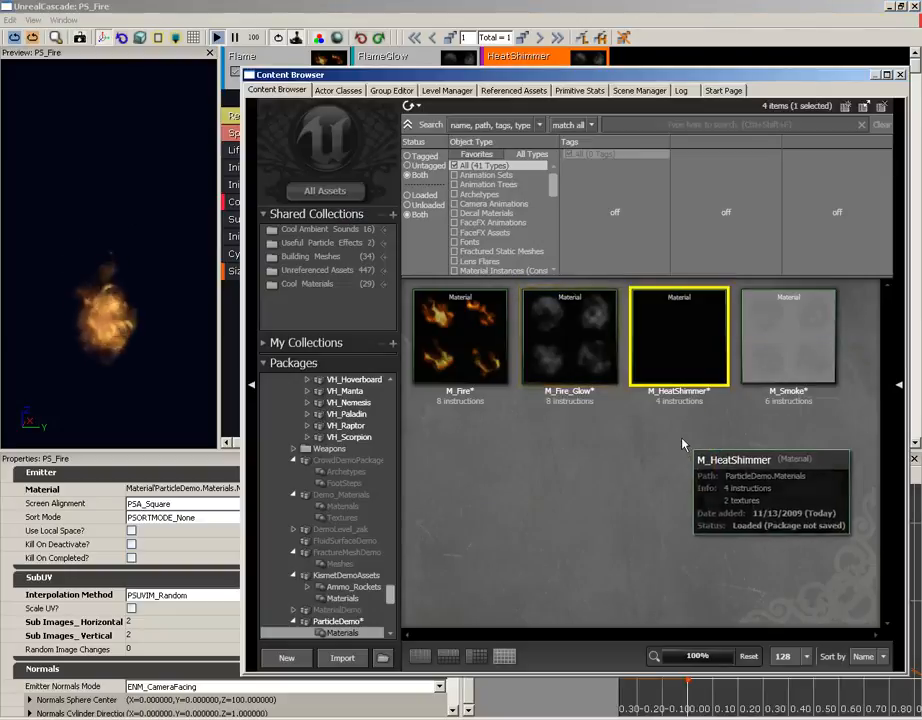
left_click(900, 76)
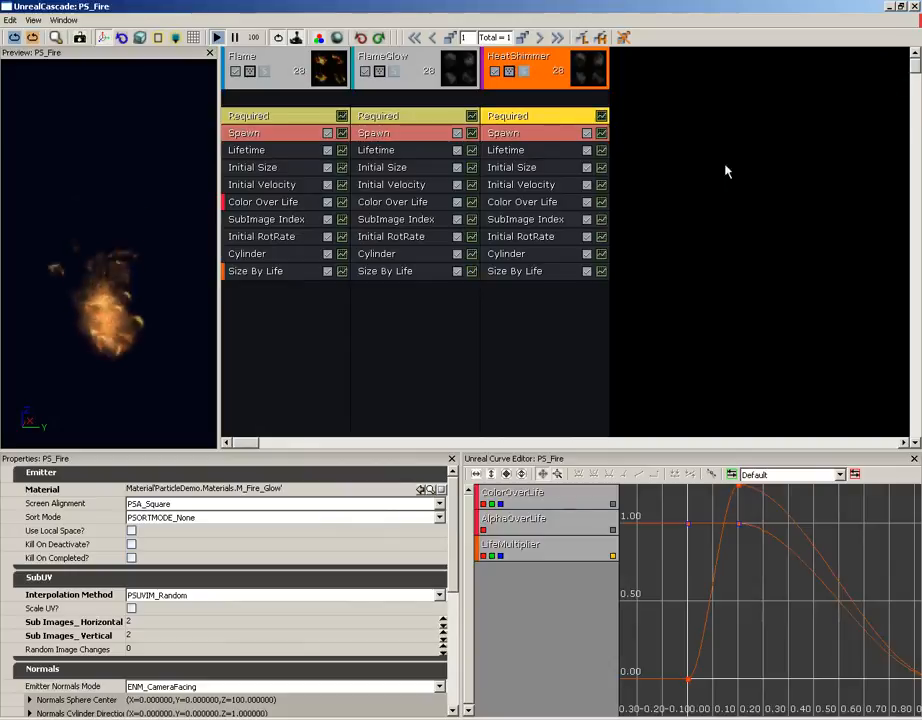
left_click(421, 490)
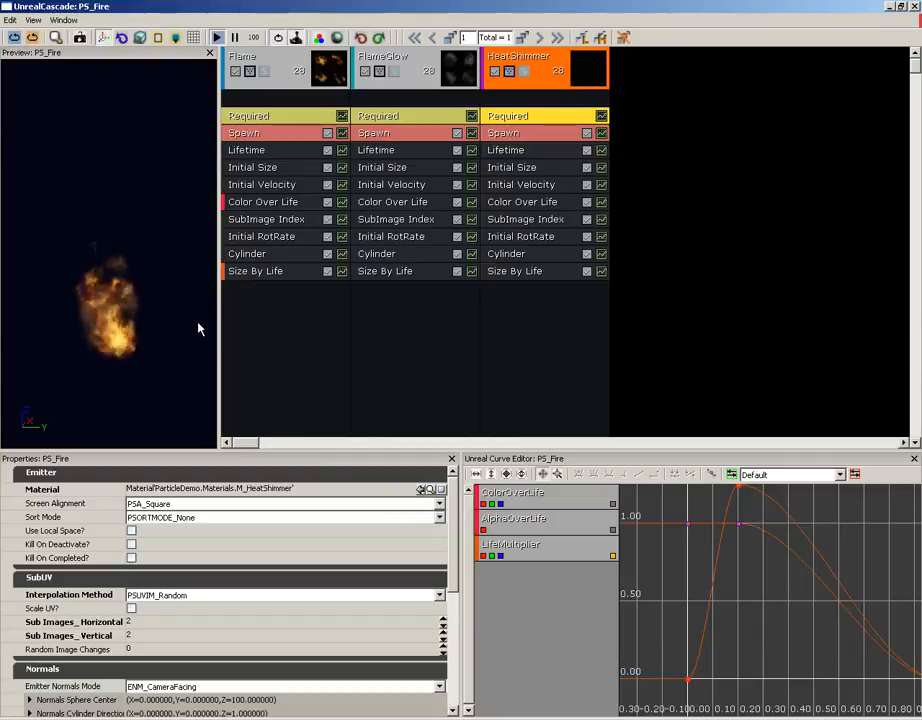
Show the grid in the particle preview, and close and reopen PS_Fire from the ParticleDemo package.
left_click(191, 39)
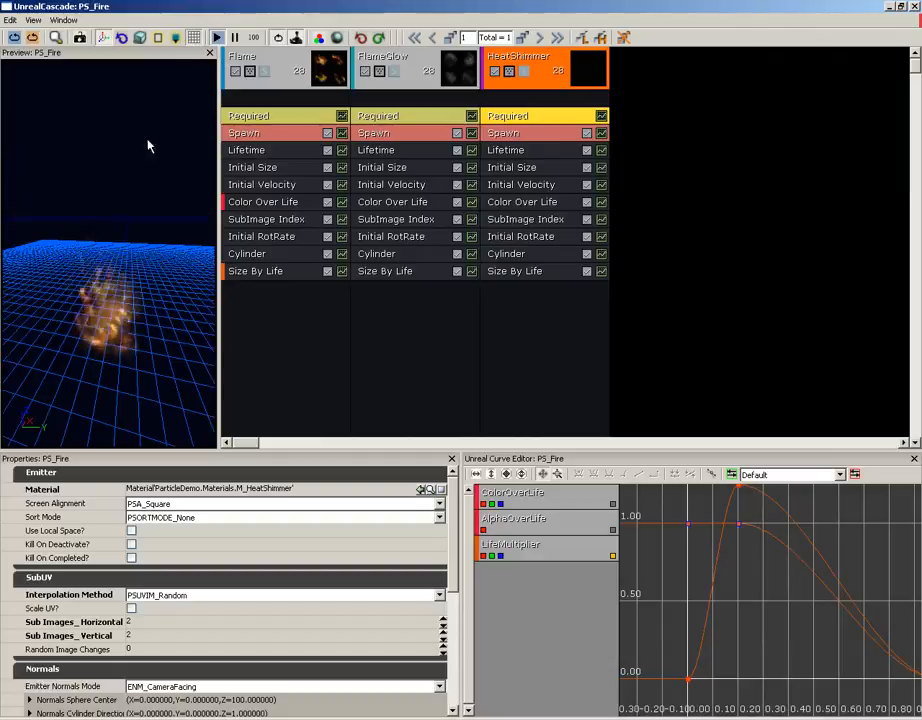
mouse_move(126, 278)
left_mouse_down()
mouse_move(123, 264)
mouse_move(130, 268)
mouse_move(115, 265)
left_mouse_up()
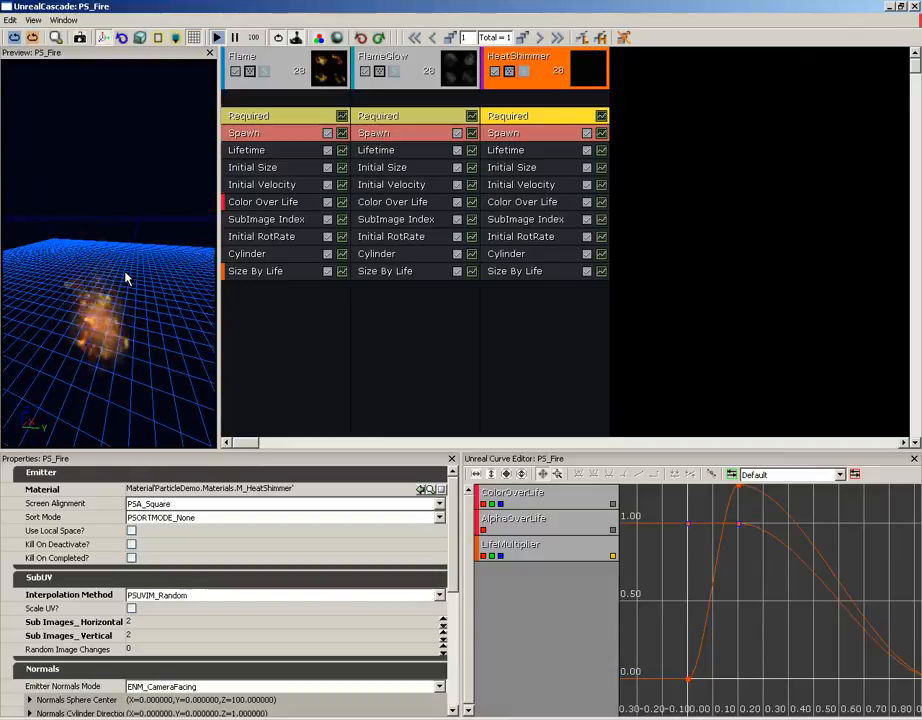
left_click(914, 6)
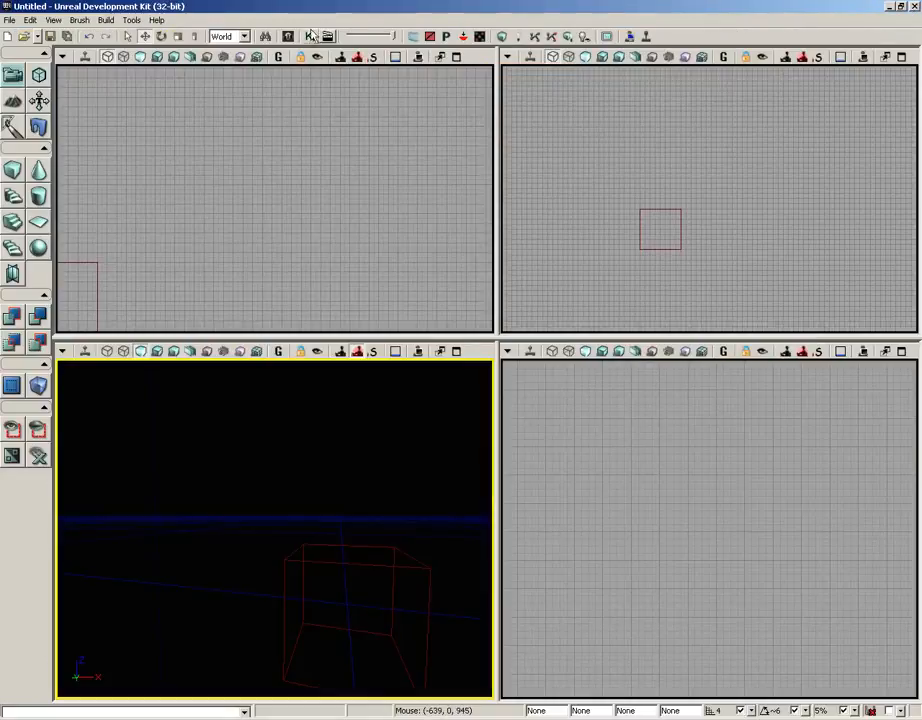
left_click(288, 36)
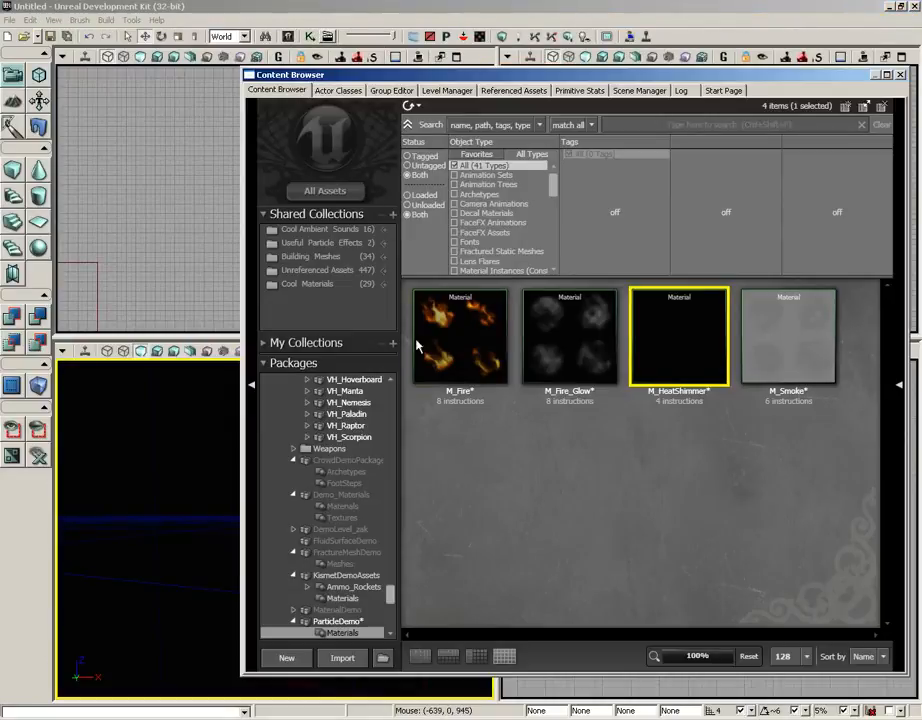
left_click(347, 622)
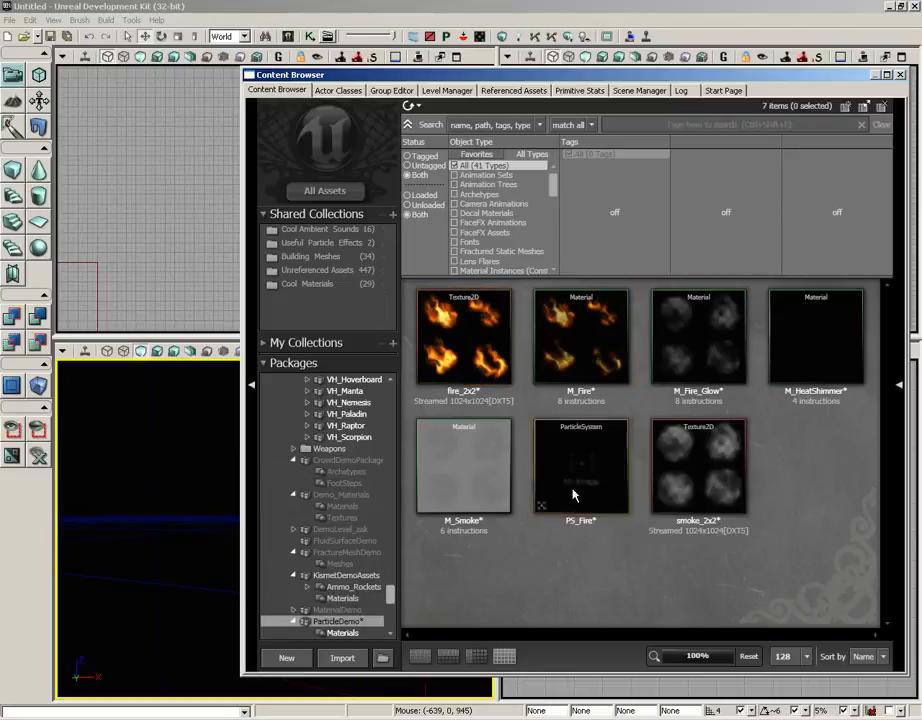
double_click(576, 490)
left_click_drag(132, 236, 90, 362)
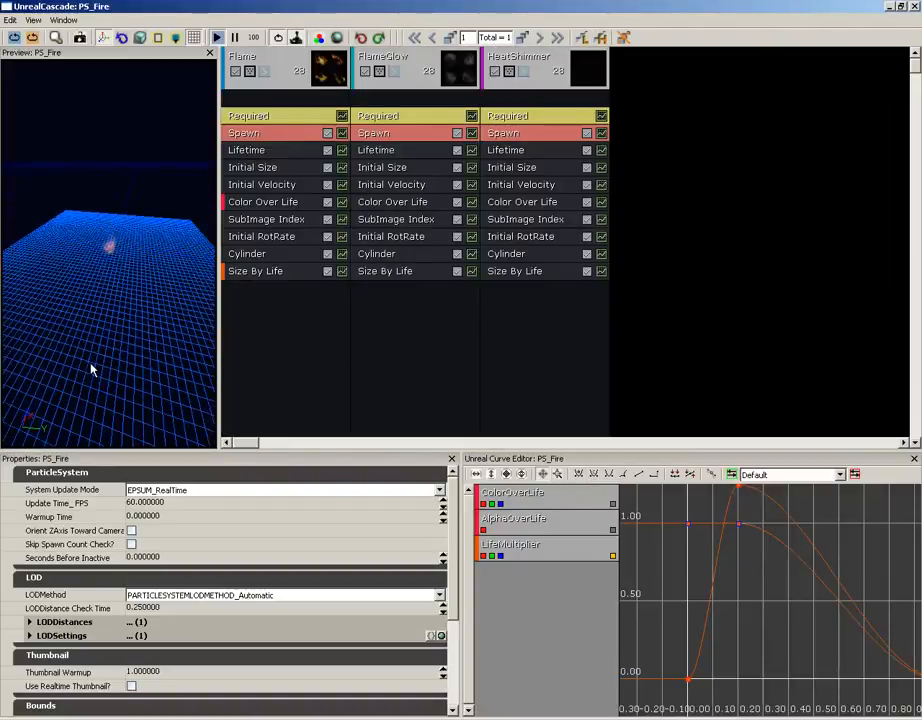
right_click_drag(90, 362, 153, 232)
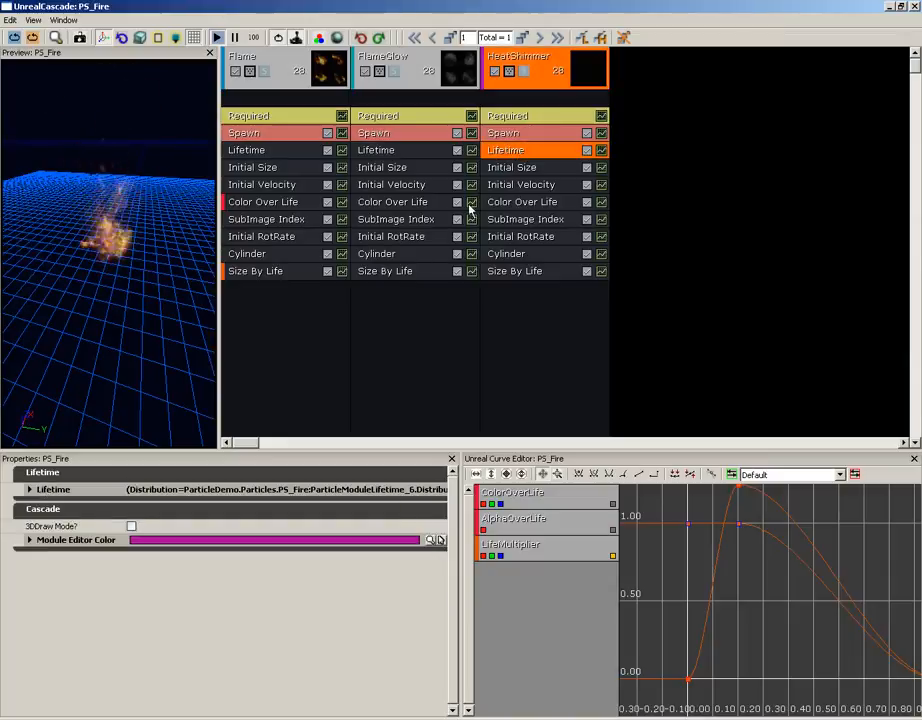
Set the HeatShimmer emitter's Lifetime distribution to a minimum of 1 and a maximum of 1.5.
left_click(30, 490)
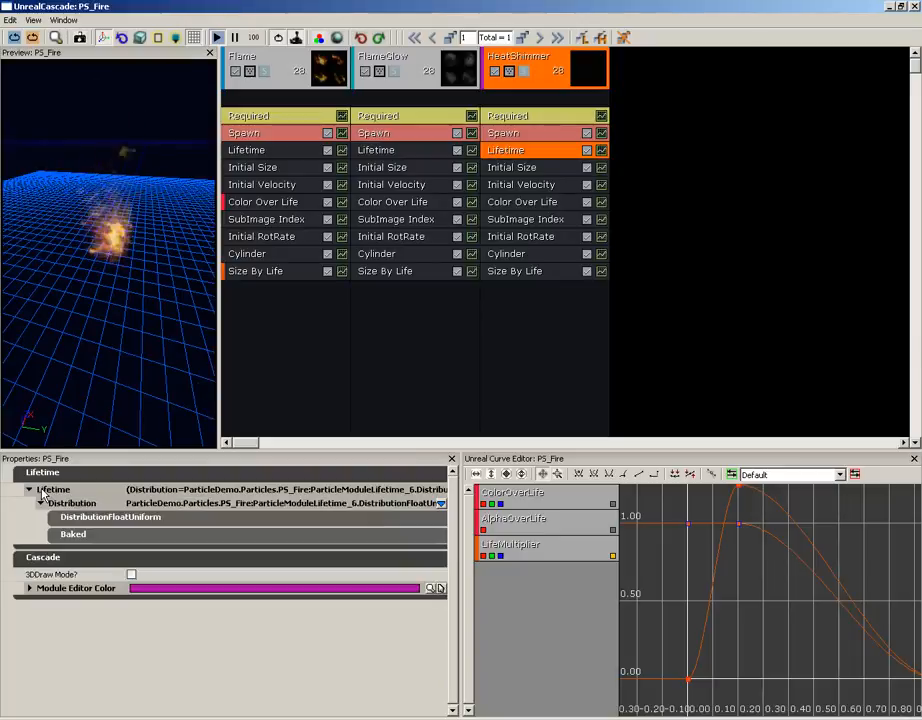
left_click(90, 517)
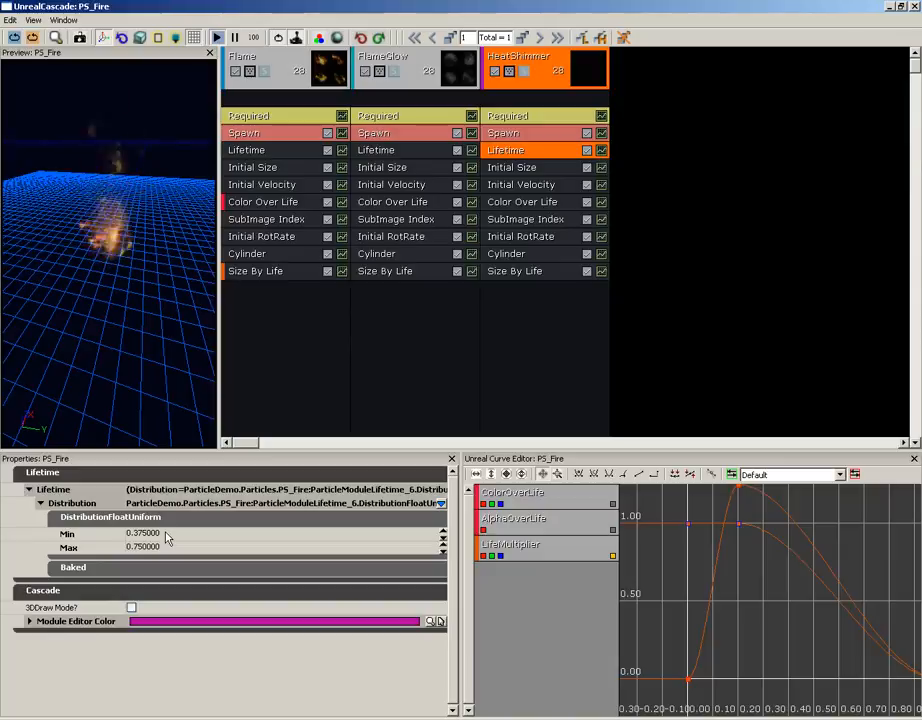
left_click(168, 534)
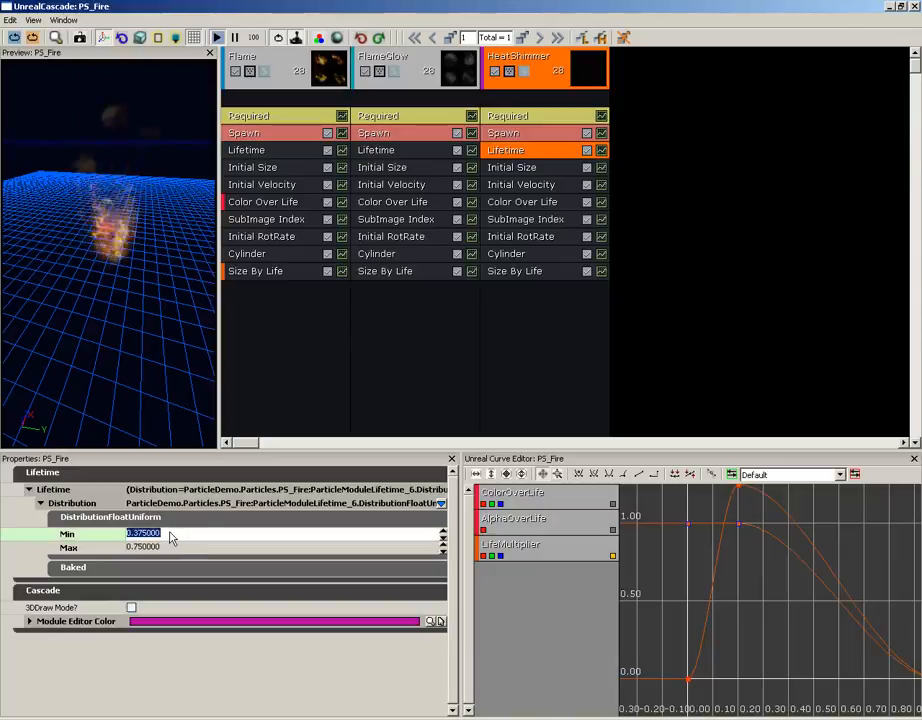
type("1")
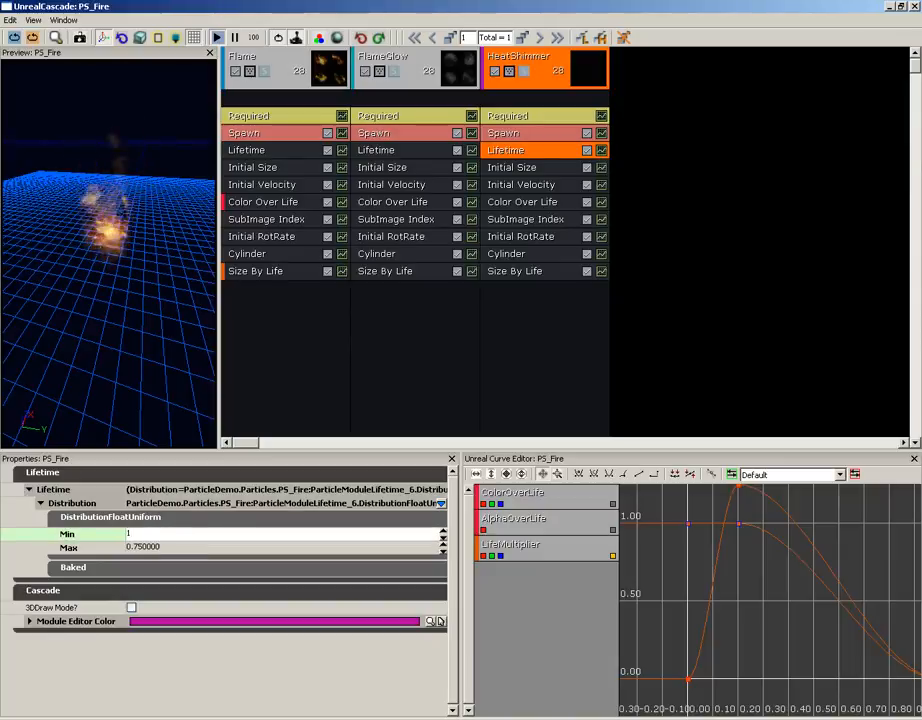
left_click(170, 544)
type("1.5")
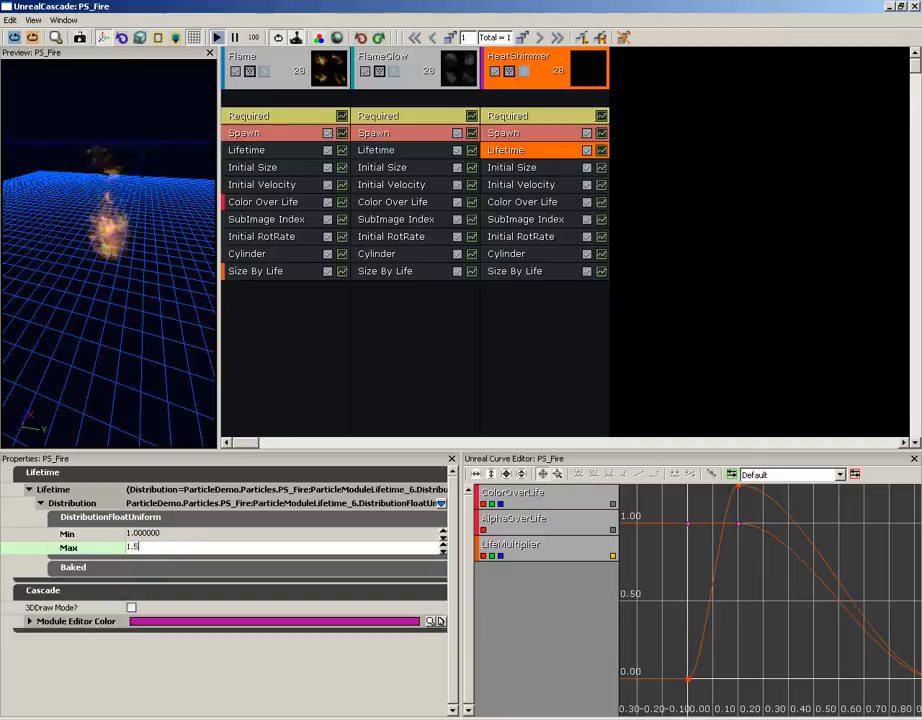
left_click(170, 537)
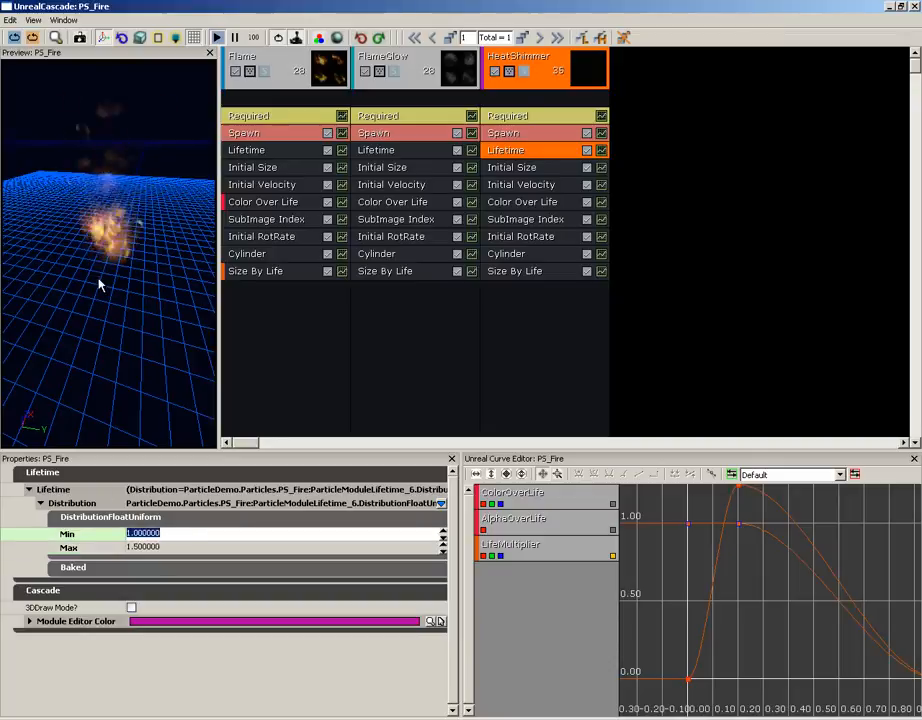
left_click_drag(101, 280, 121, 249)
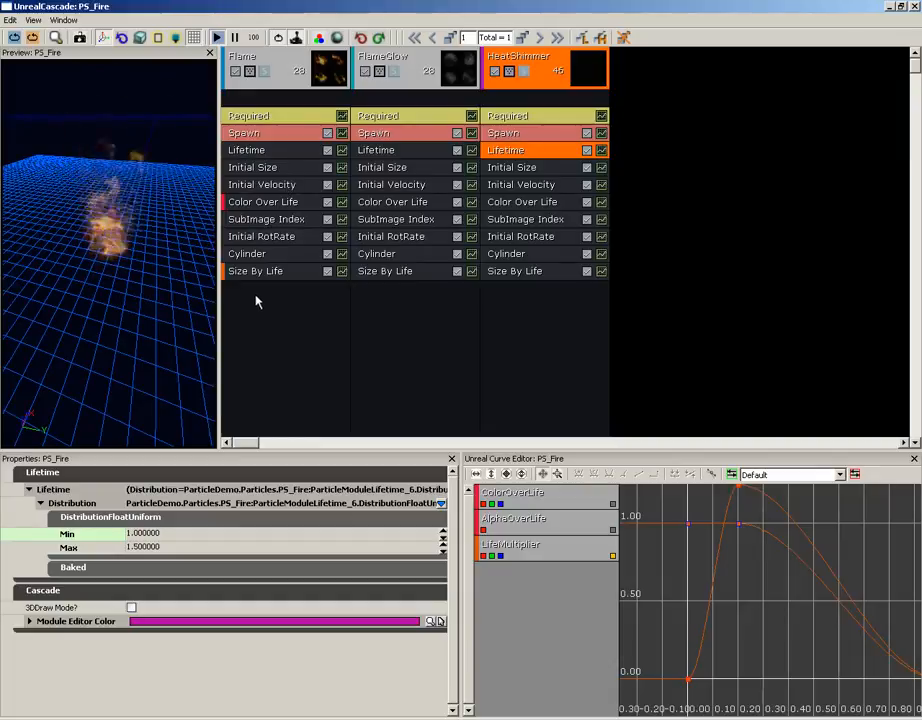
Set the constant spawn rate of the HeatShimmer emitter to 45 and check the distortion against the preview grid.
left_click(512, 135)
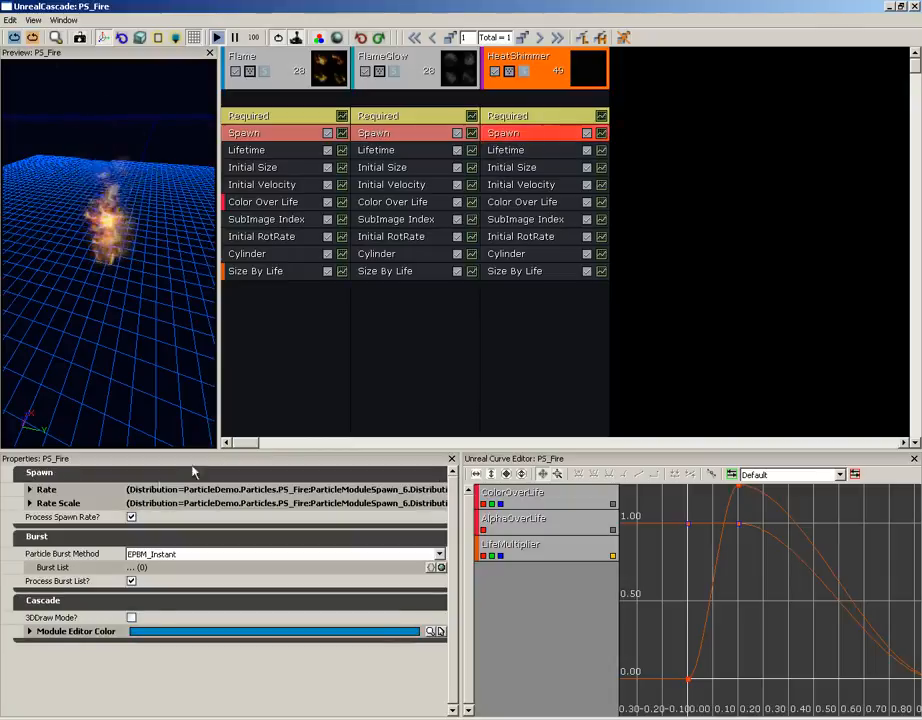
left_click(60, 490)
left_click(62, 503)
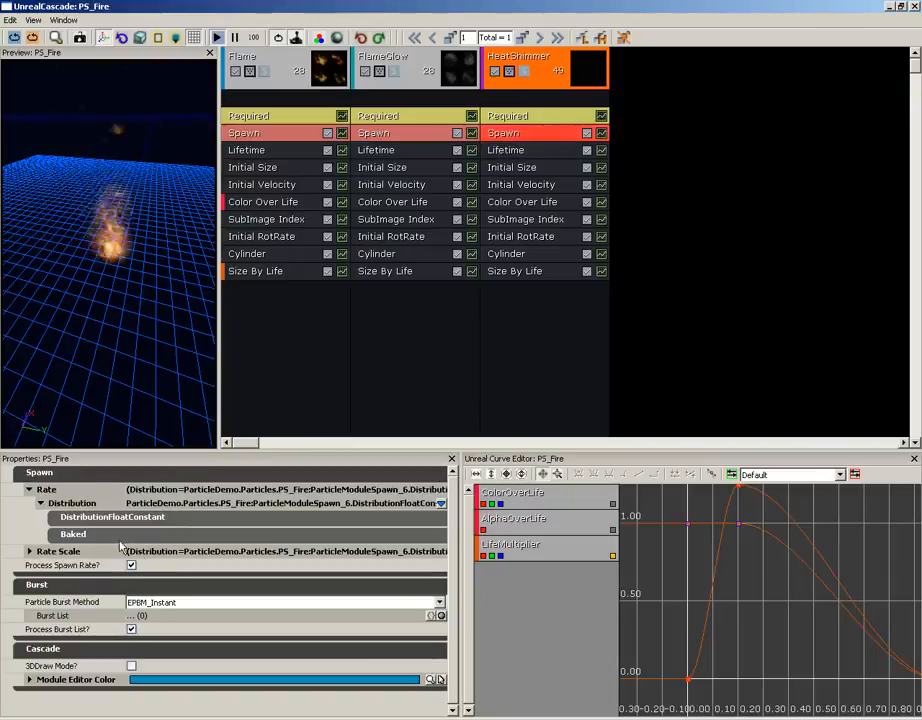
left_click(75, 518)
left_click(178, 535)
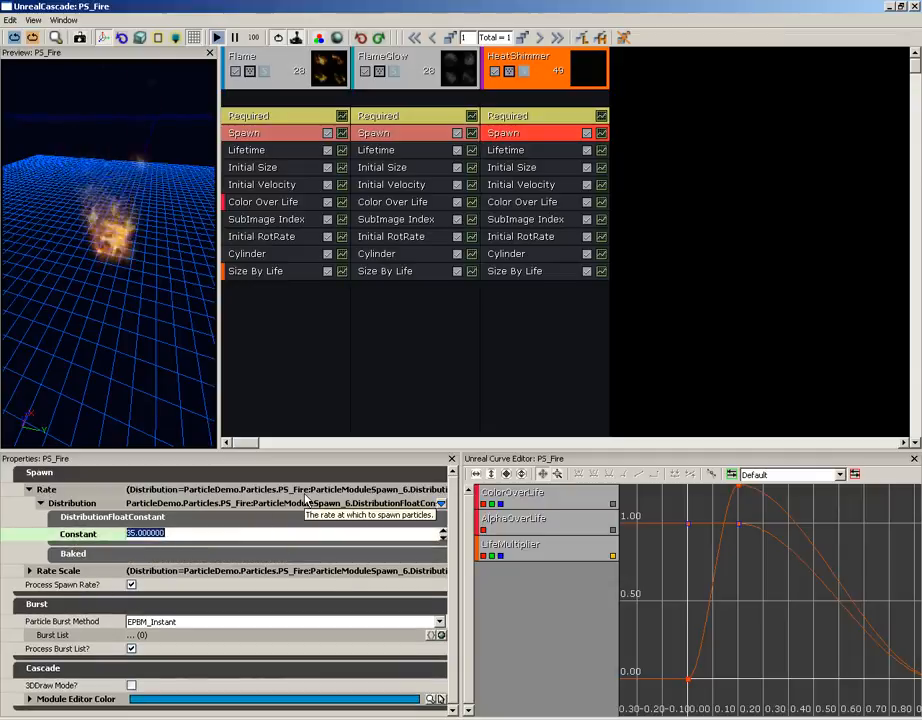
type("45")
key("Return")
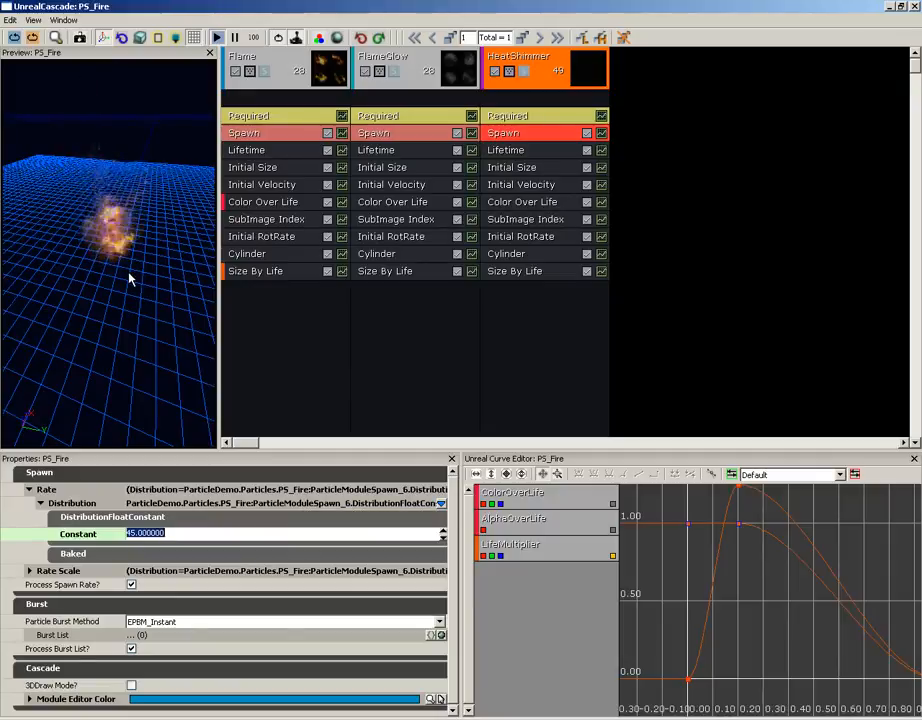
left_click_drag(130, 270, 134, 243)
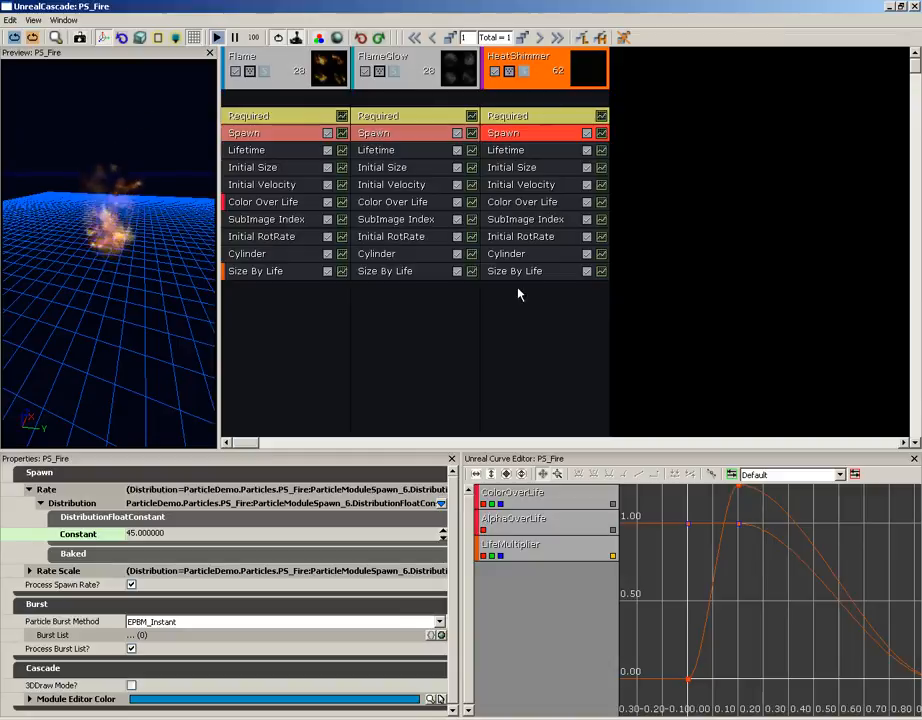
Close the particle system editor and save the ParticleDemo package from the Content Browser.
left_click(916, 8)
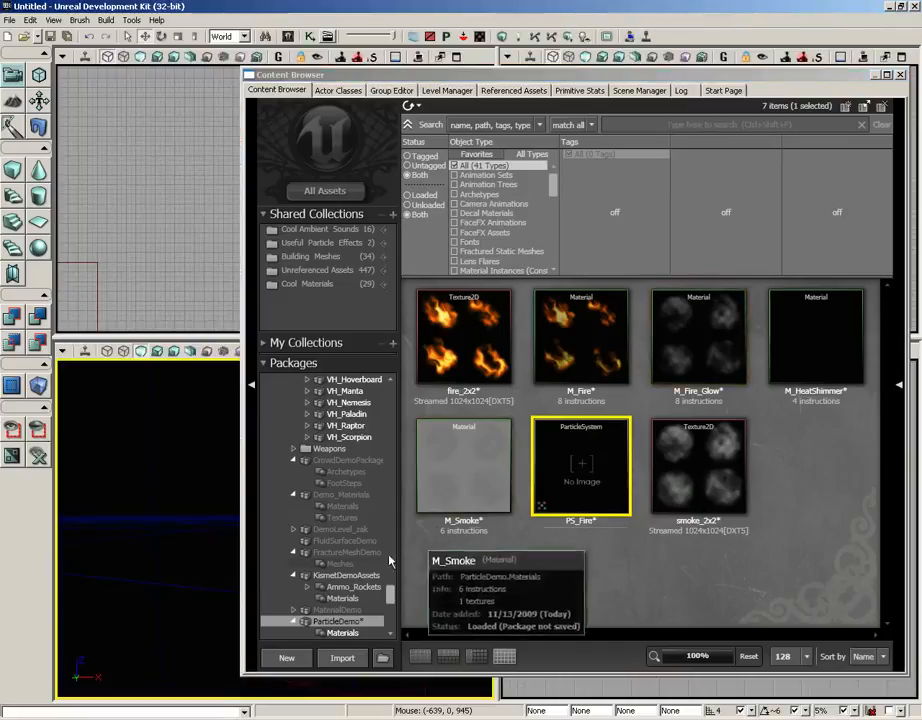
left_click(345, 622)
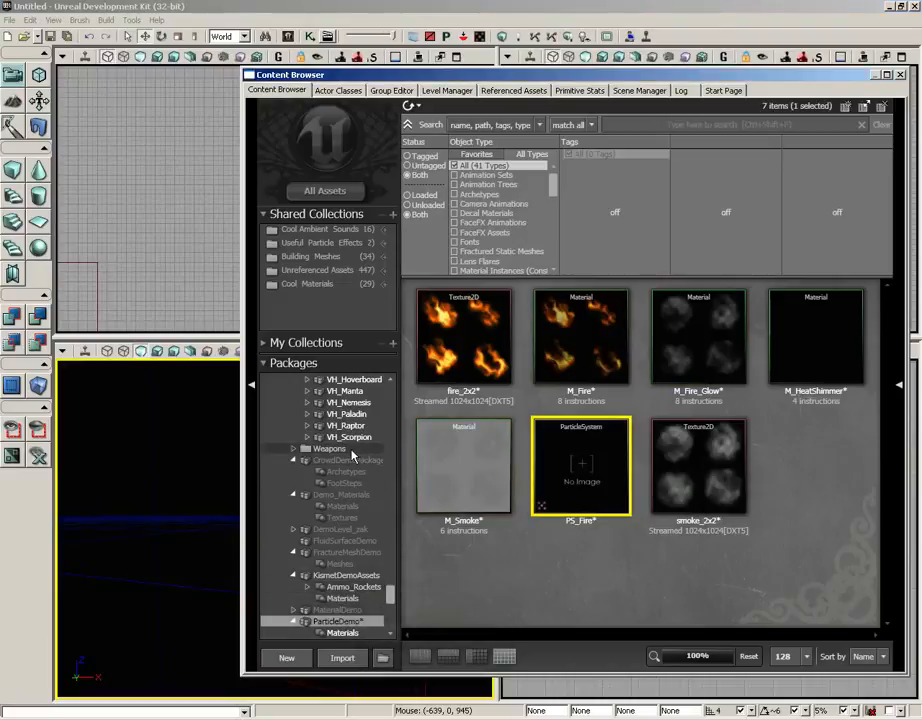
key("ctrl+s")
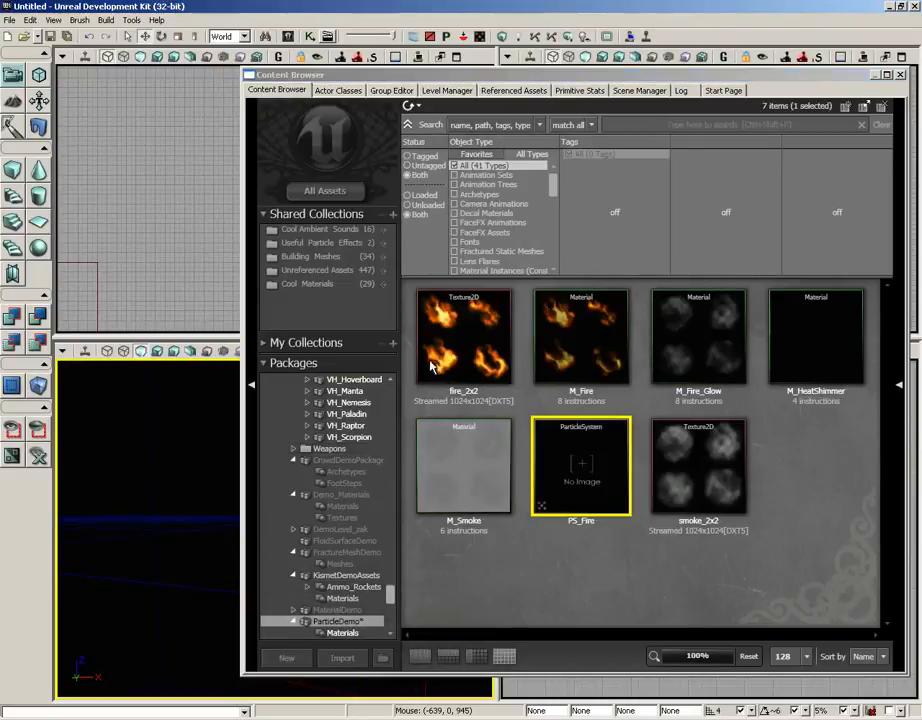